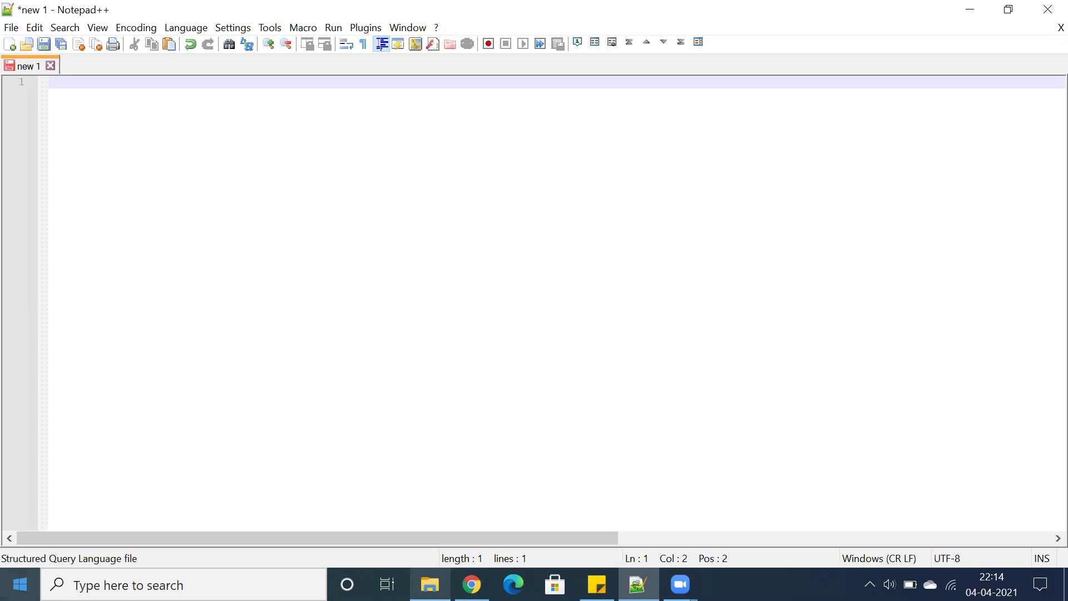
Launch Tableau 2021.1, connect to the Sample - Superstore Excel file and add the Orders table
click(20, 583)
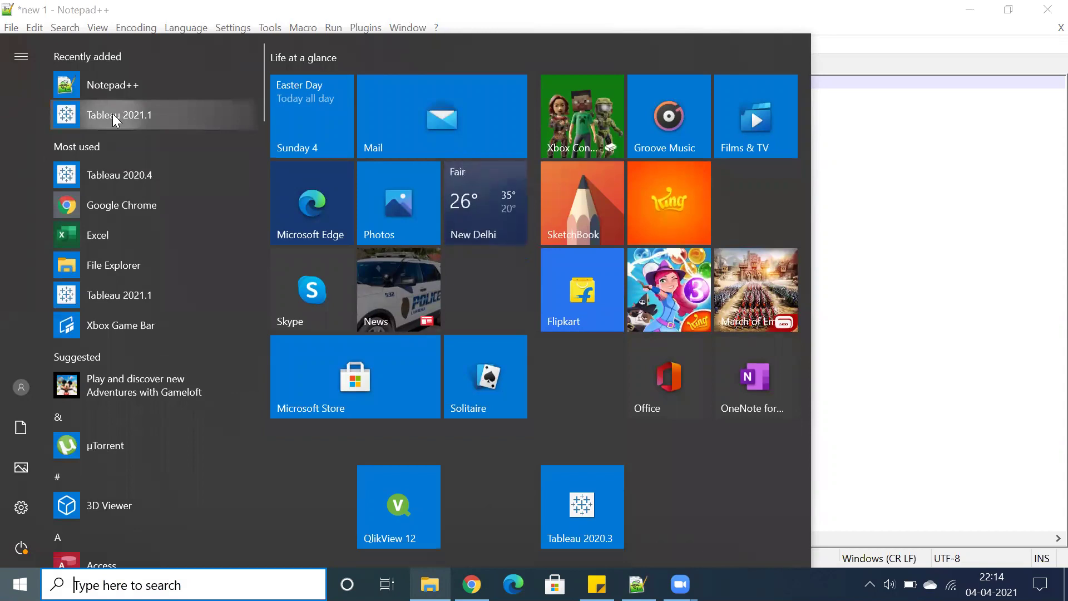
click(113, 115)
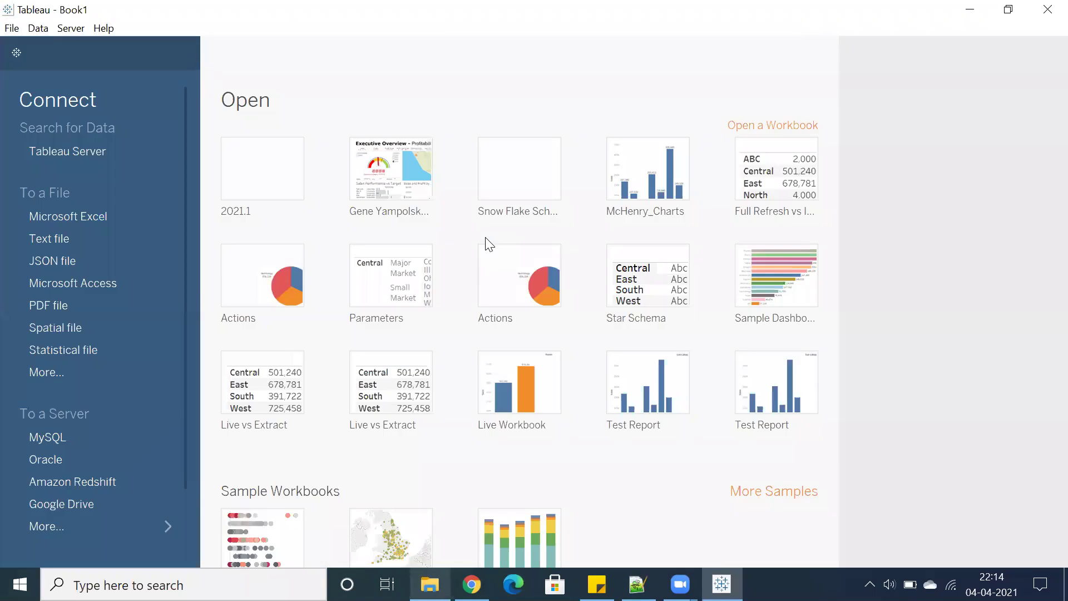
click(63, 218)
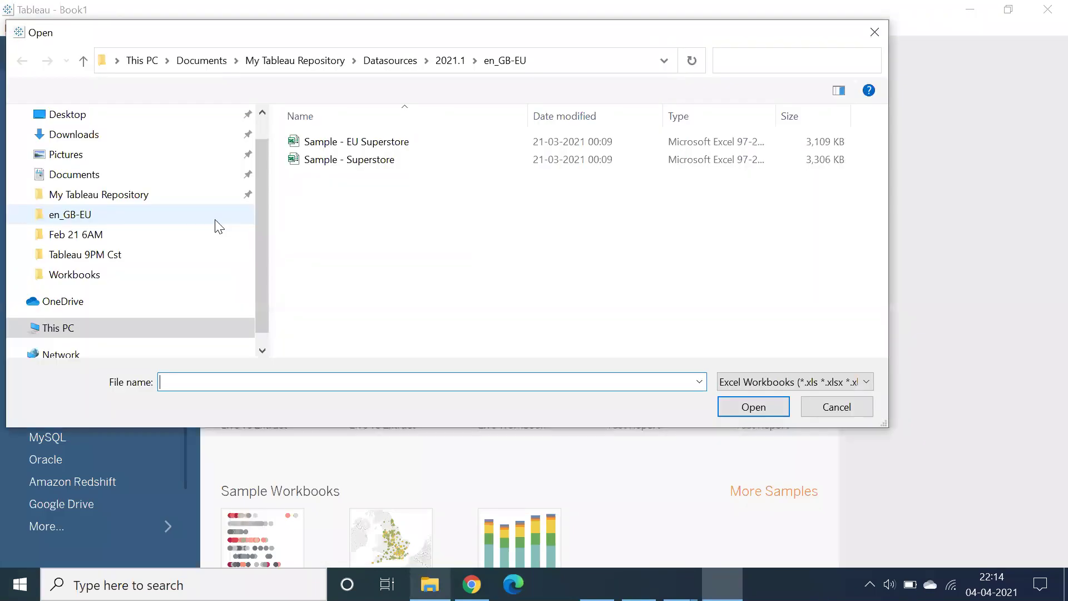
click(337, 165)
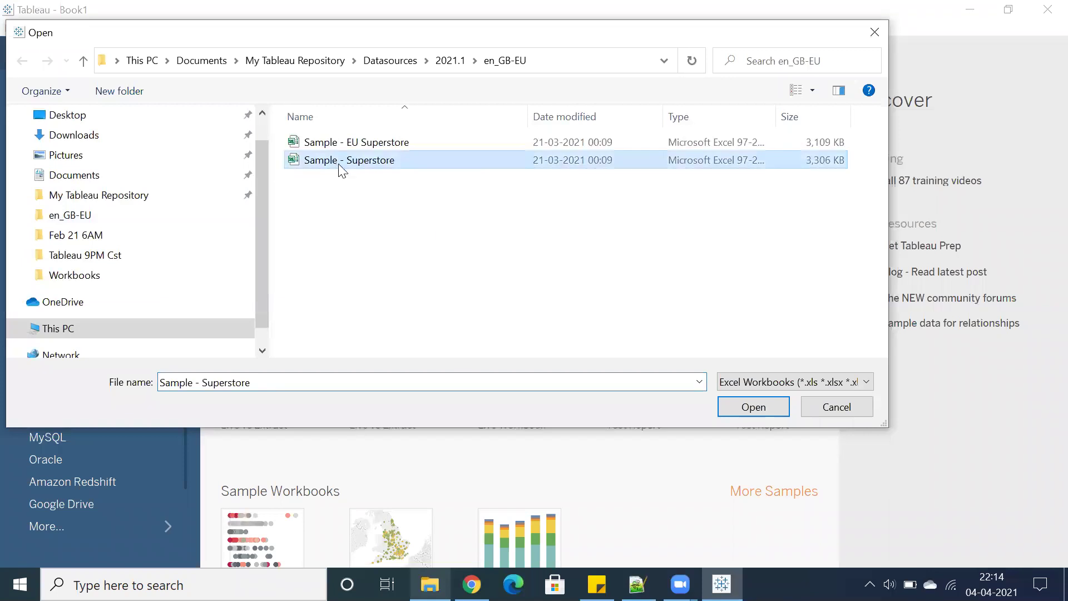
click(765, 408)
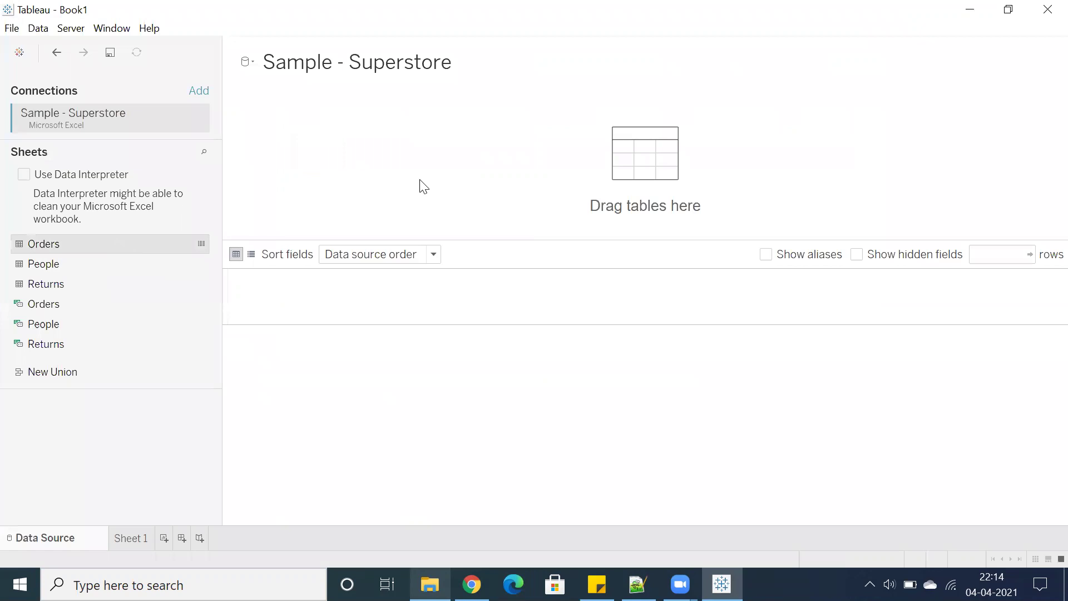
drag(424, 186, 424, 206)
click(126, 537)
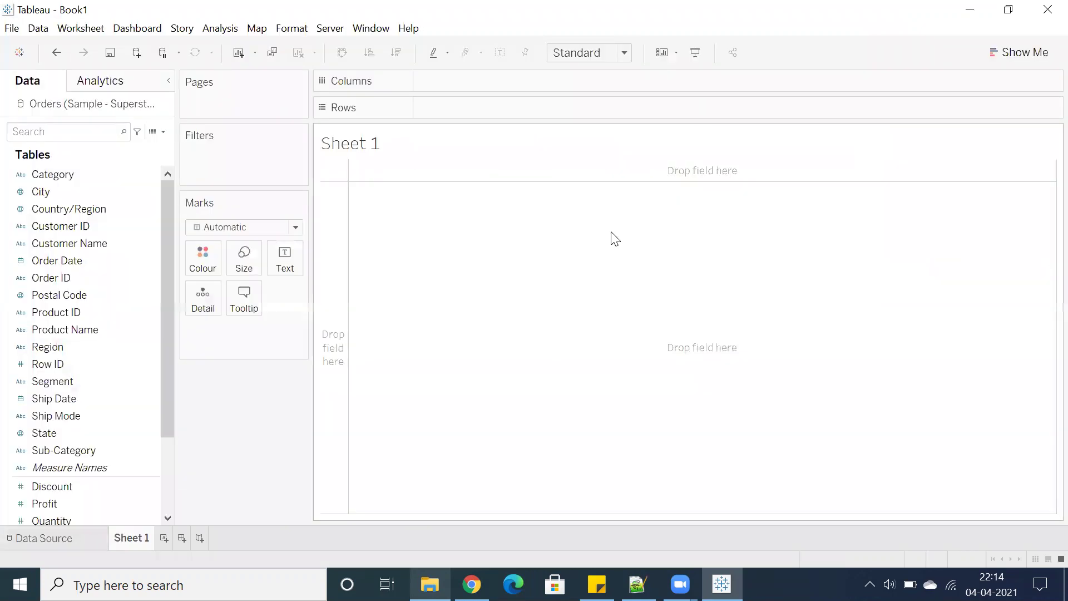
click(218, 32)
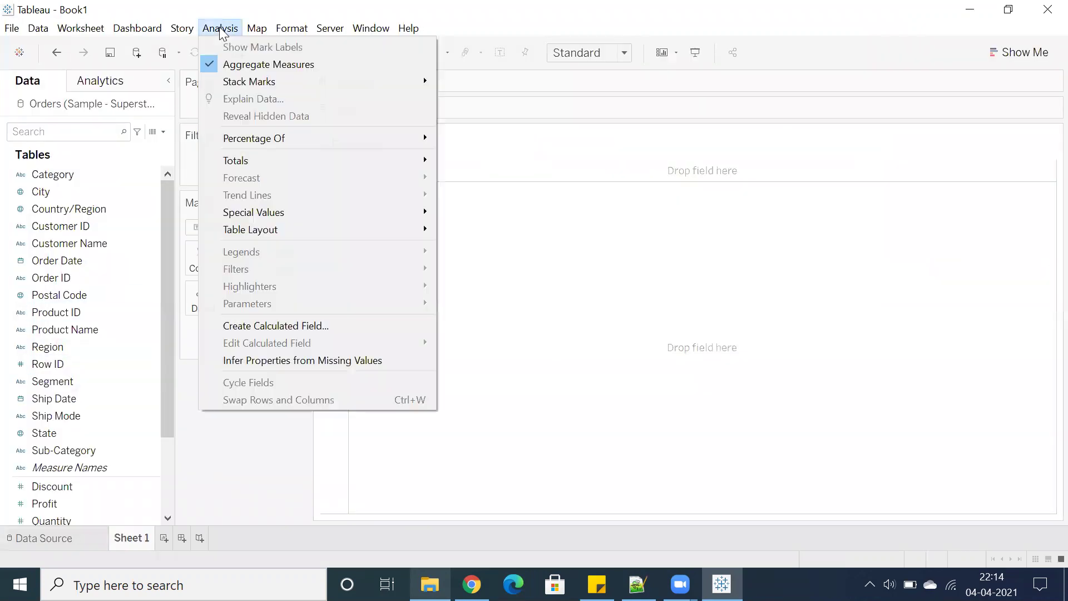
click(260, 327)
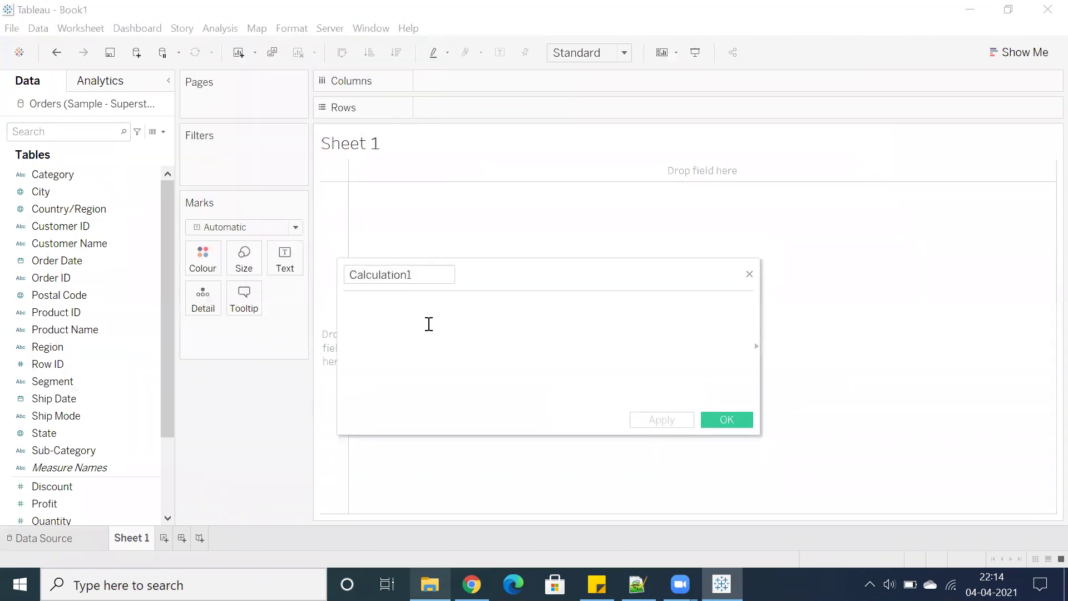
text(fix)
key(BackSpace)
key(BackSpace)
key(BackSpace)
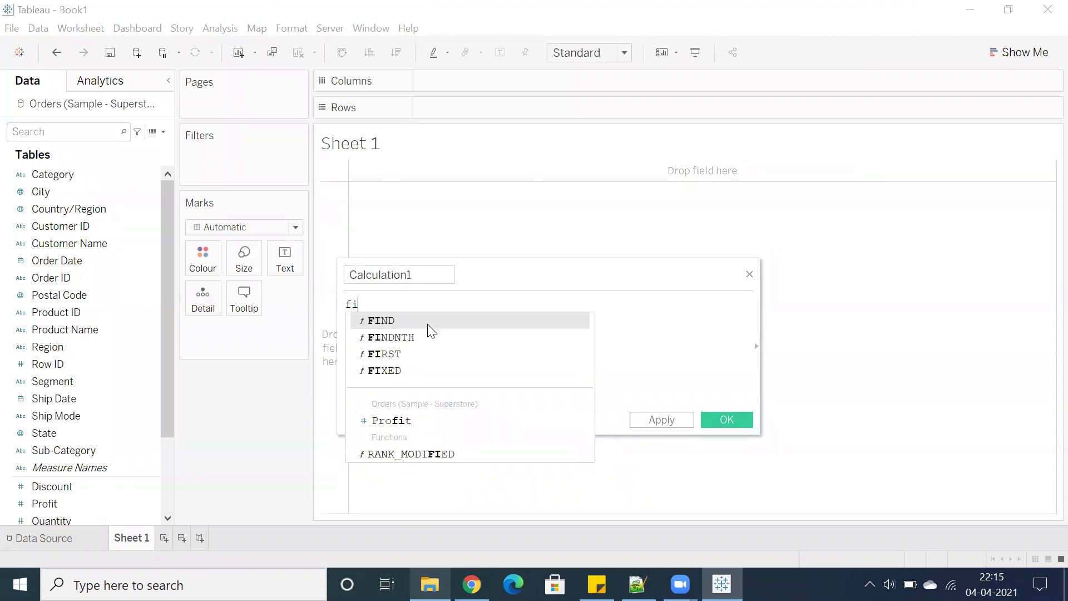
text(inc)
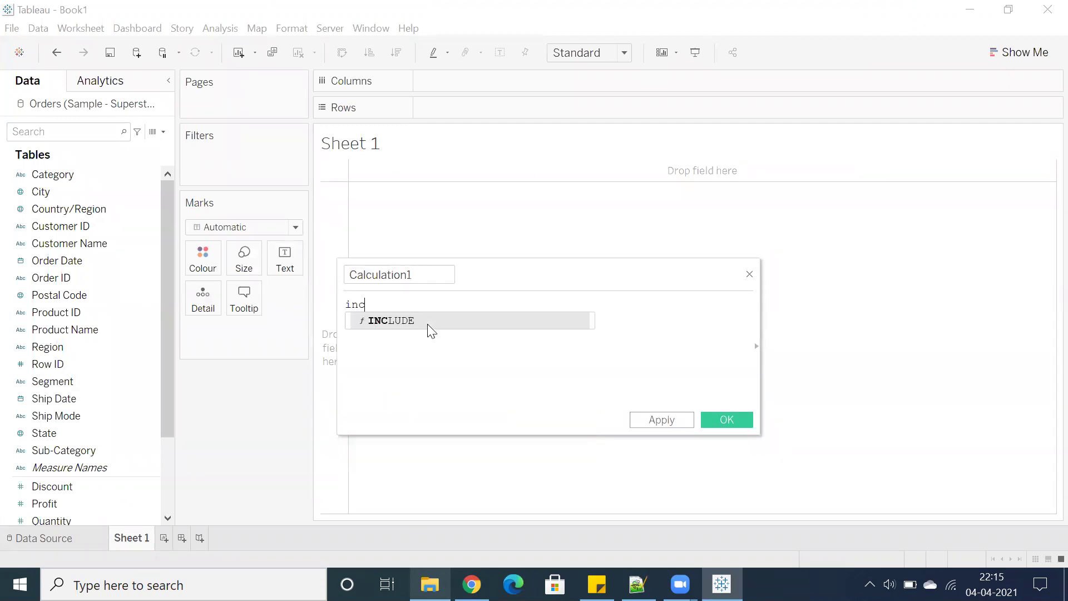
key(BackSpace)
key(BackSpace)
key(BackSpace)
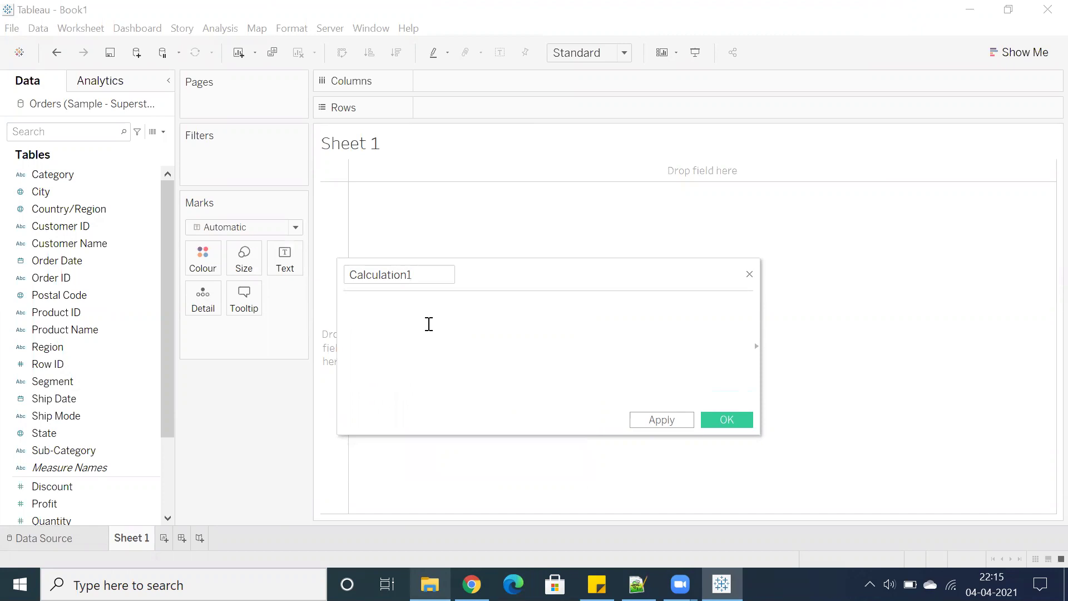
click(749, 274)
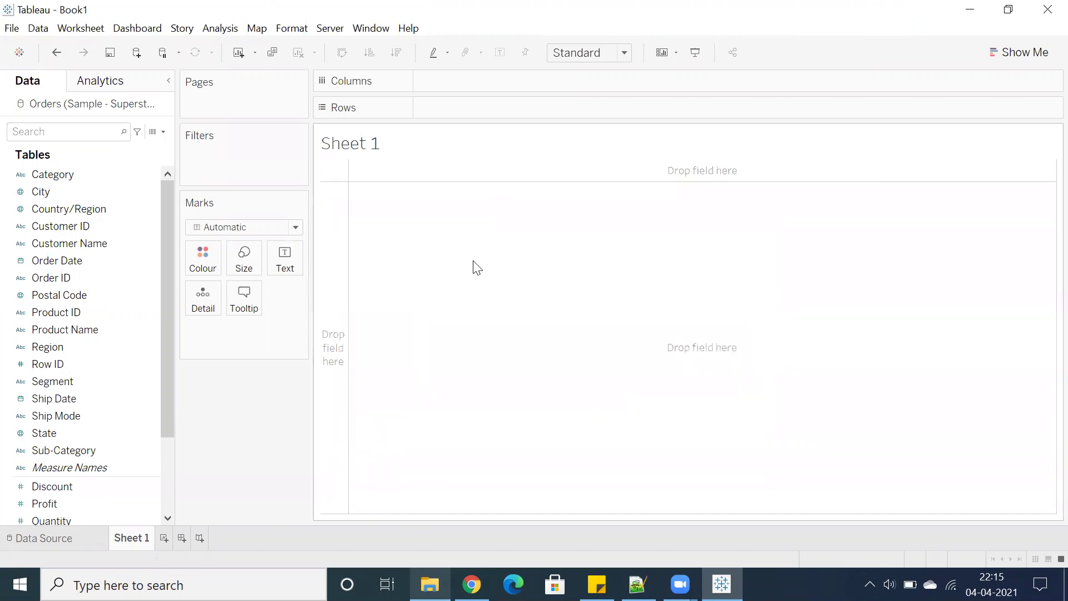
With Sales and Segment selected, view the Create > LOD Calculation option without using it
click(37, 320)
scroll(40, 326, down, 2)
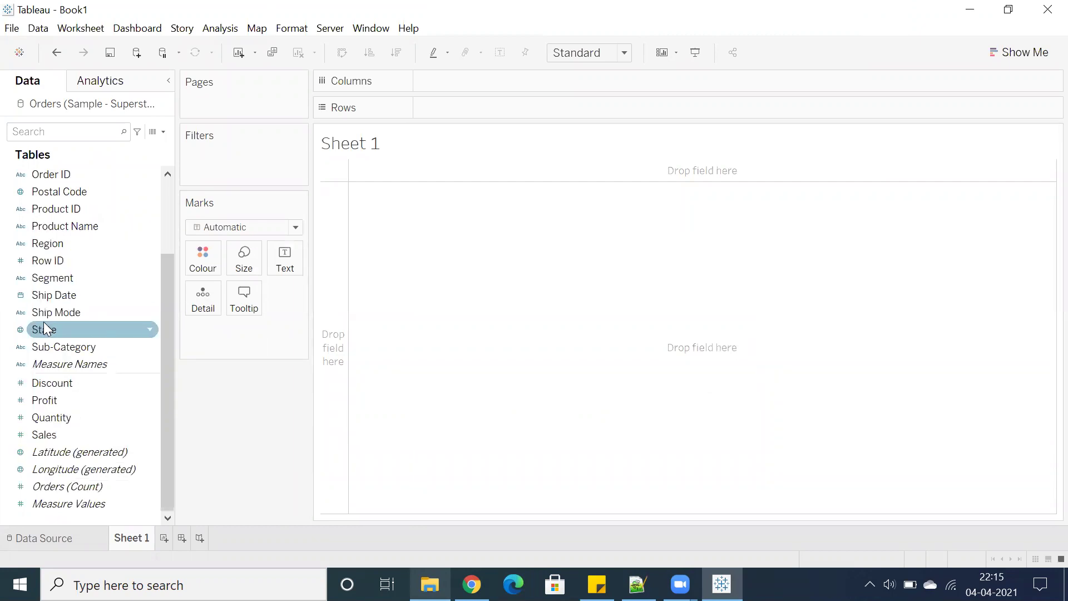
click(45, 439)
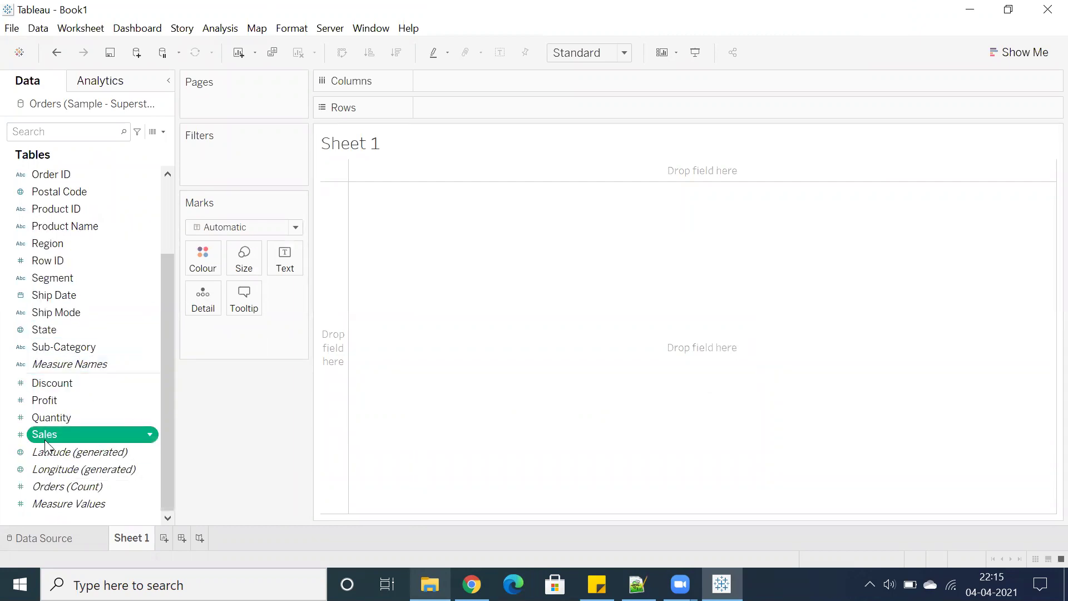
right_click(66, 280)
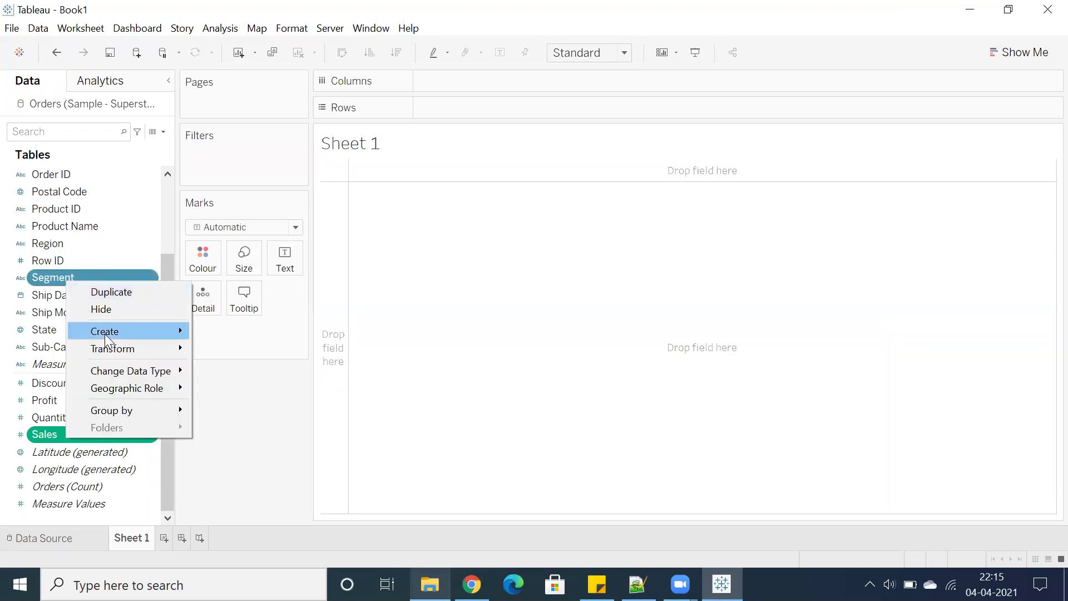
mouse_move(106, 334)
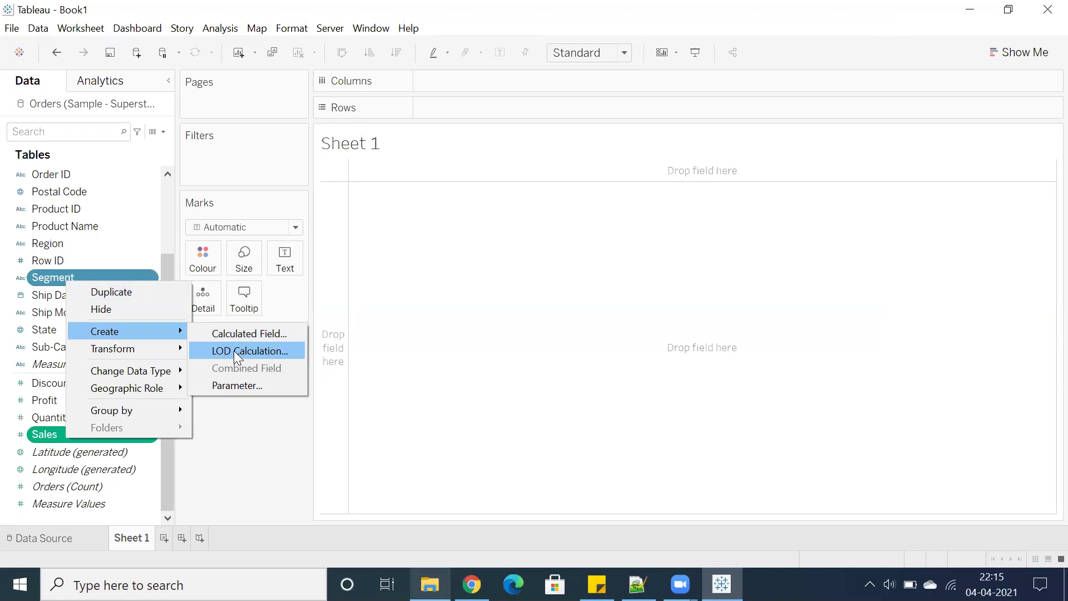
click(461, 364)
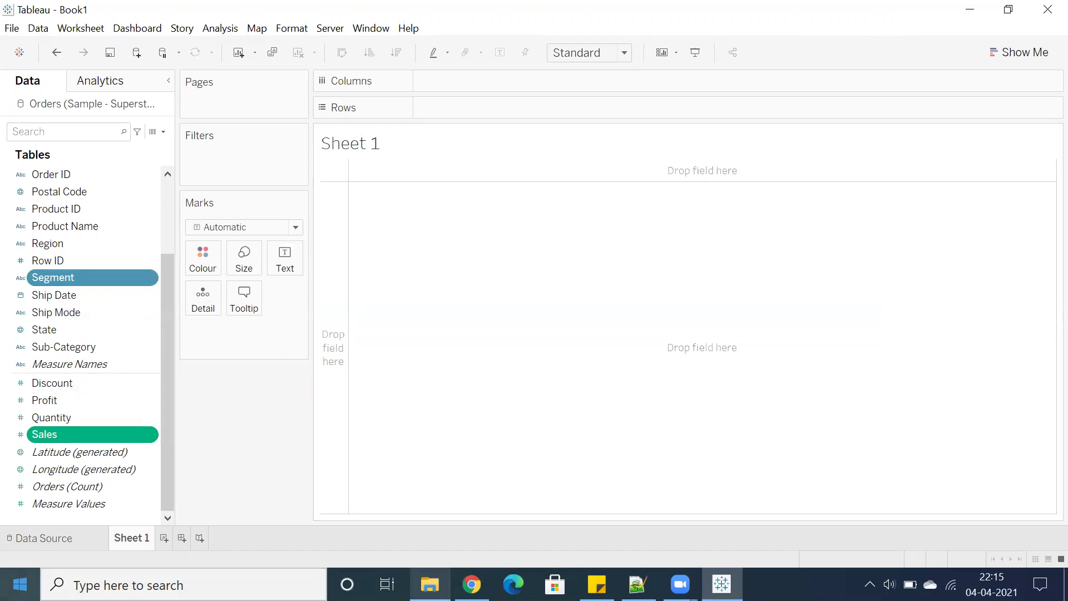
key(super)
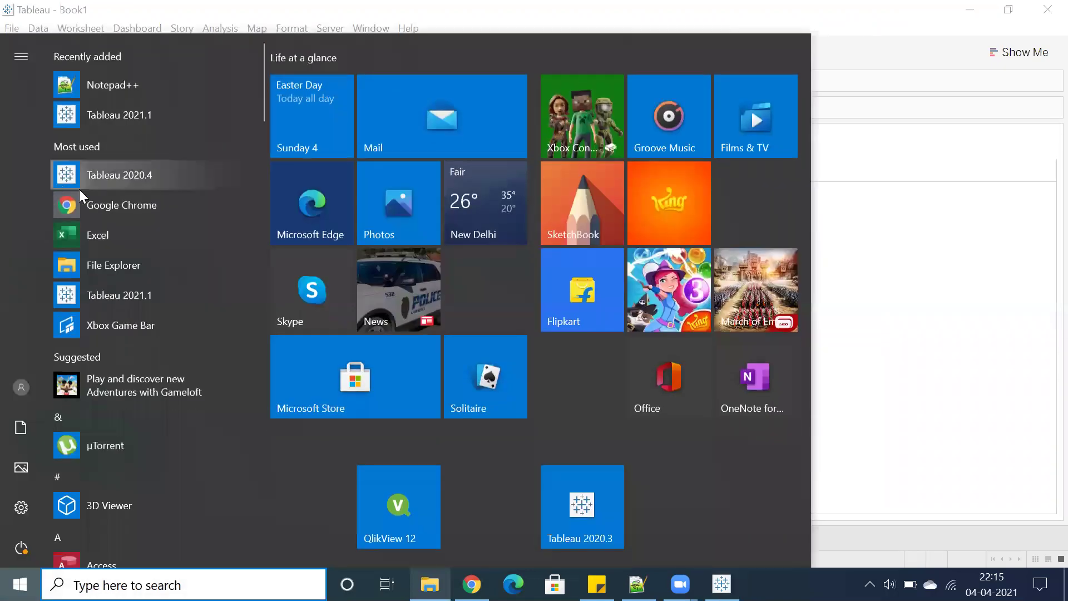
Launch Tableau 2020.4, open Sample - Superstore, choose the Orders table and go to Sheet 1
click(130, 177)
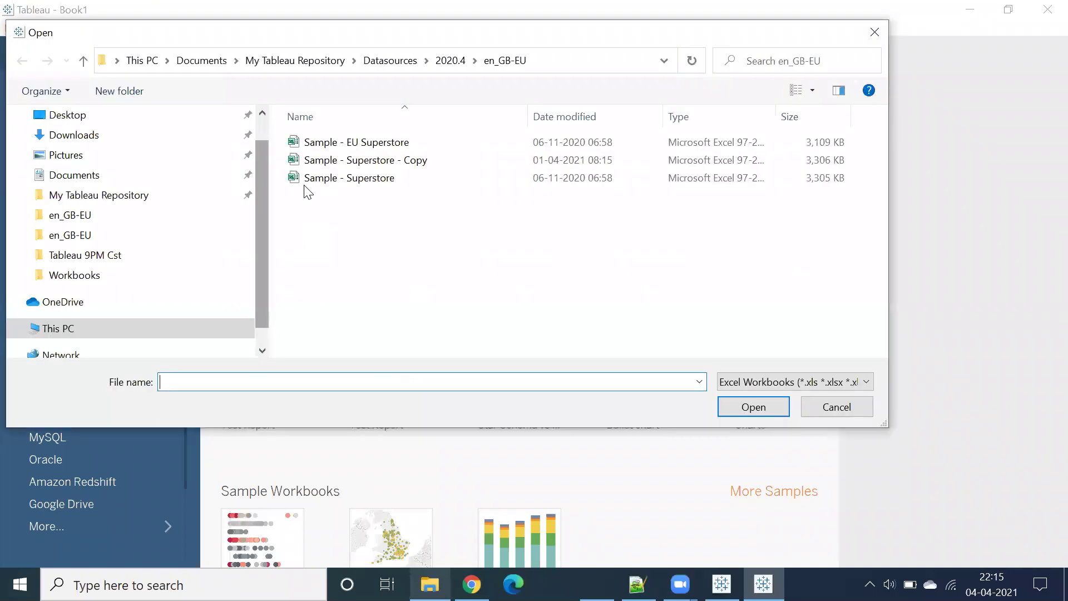
double_click(311, 179)
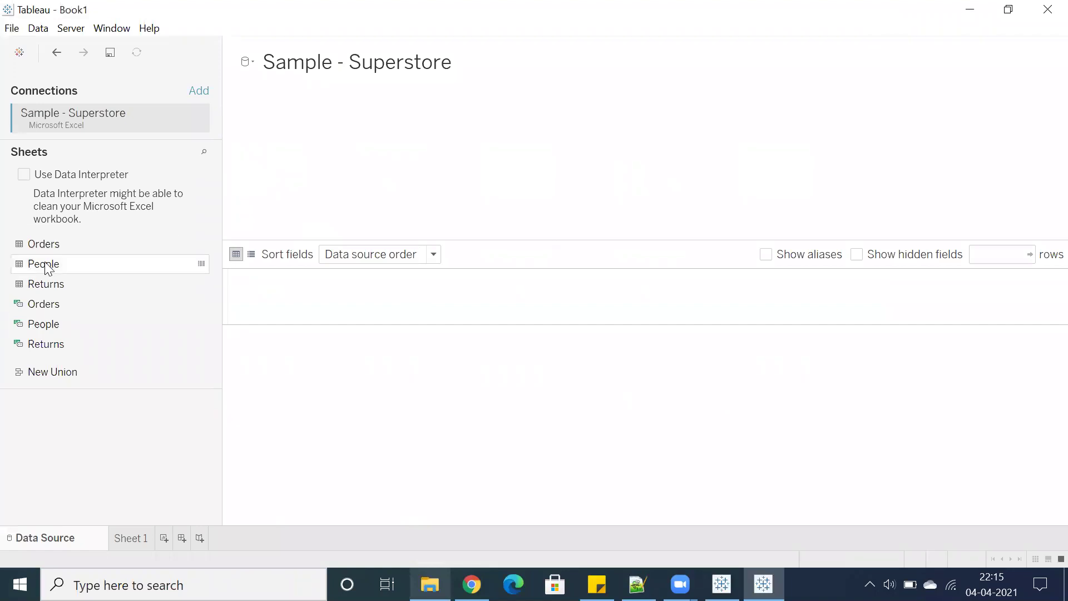
click(42, 246)
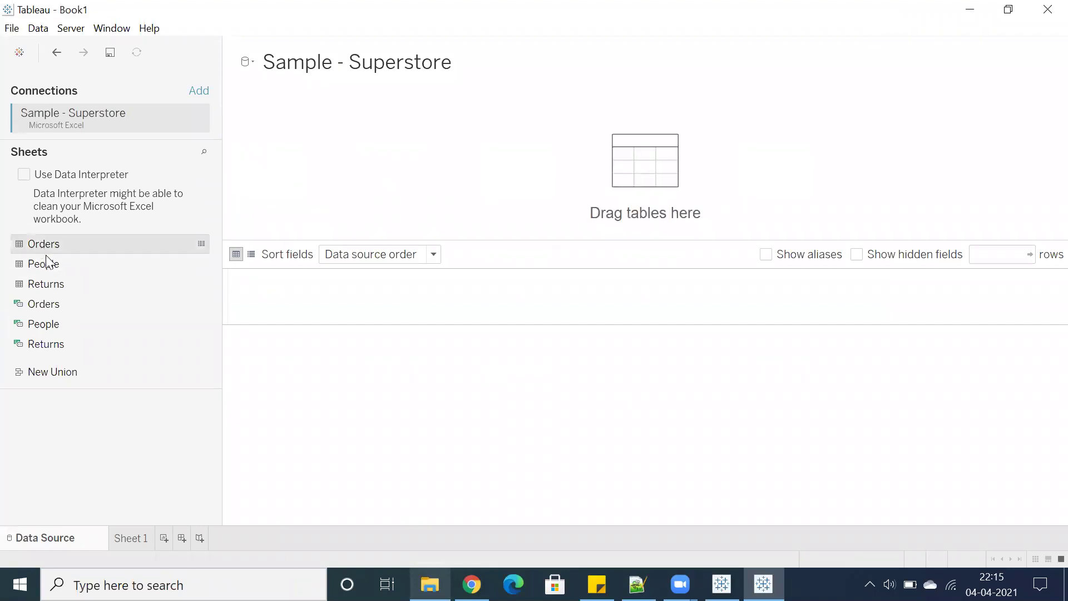
click(127, 536)
In Tableau 2020.4, check the Create menu for Sales and Segment, finding no LOD Calculation option
scroll(64, 451, down, 1)
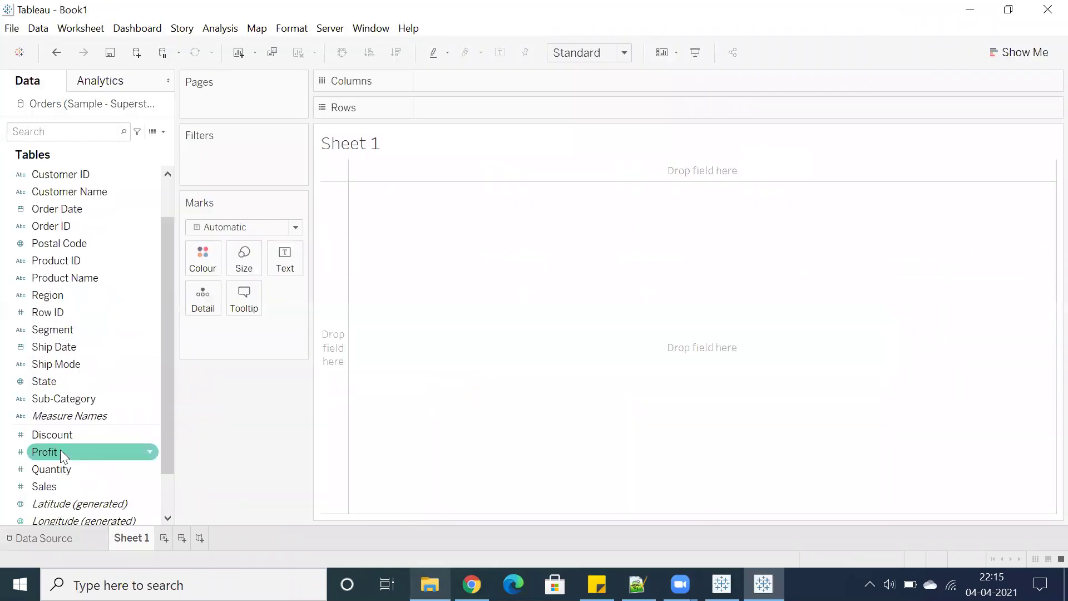
click(58, 485)
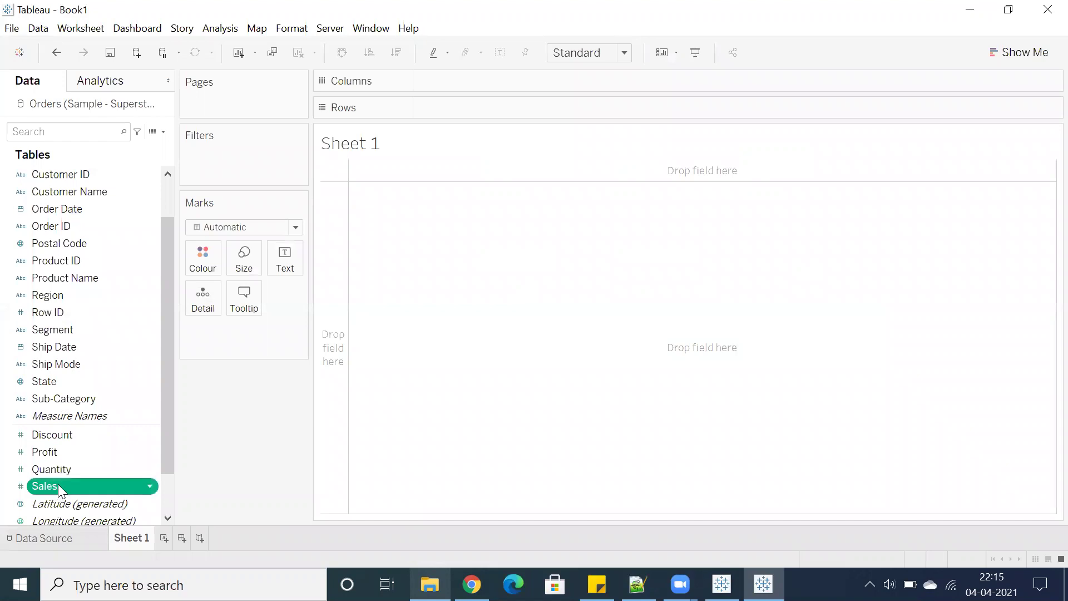
ctrl+click(64, 322)
right_click(65, 323)
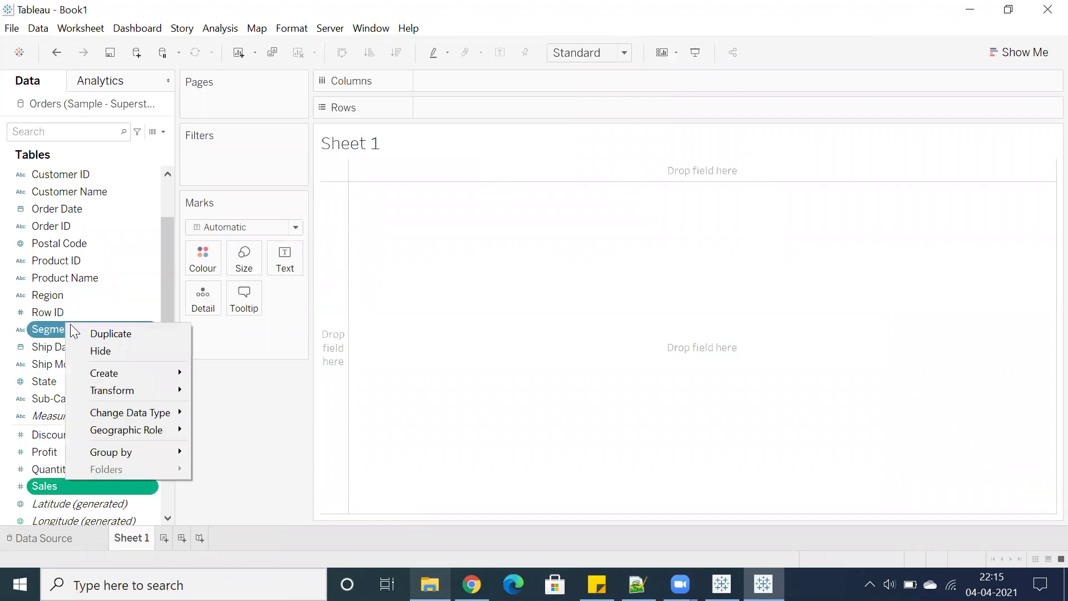
mouse_move(146, 371)
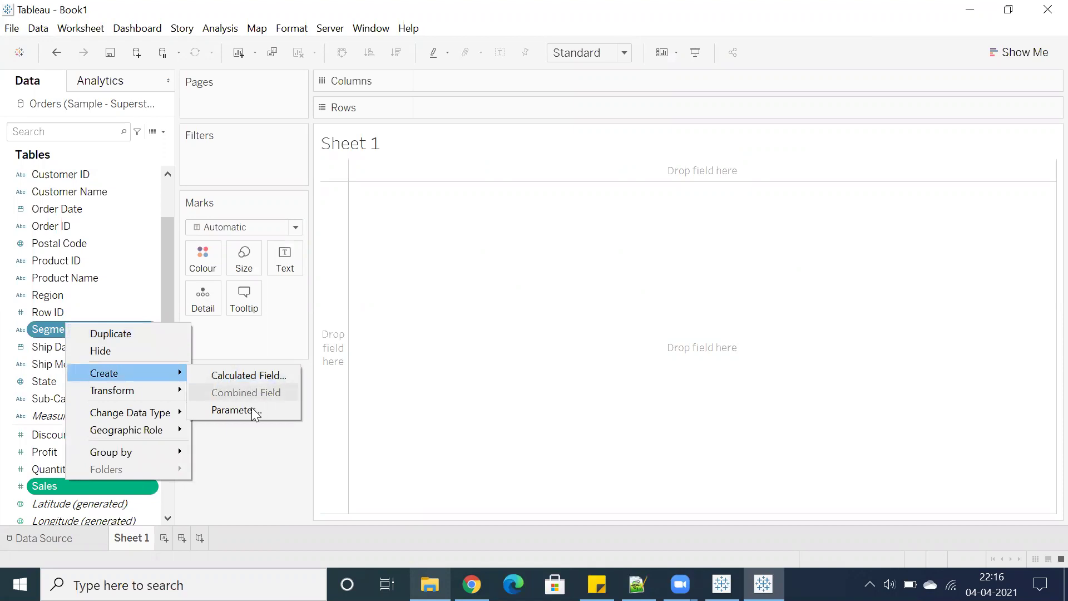
key(Escape)
key(Escape)
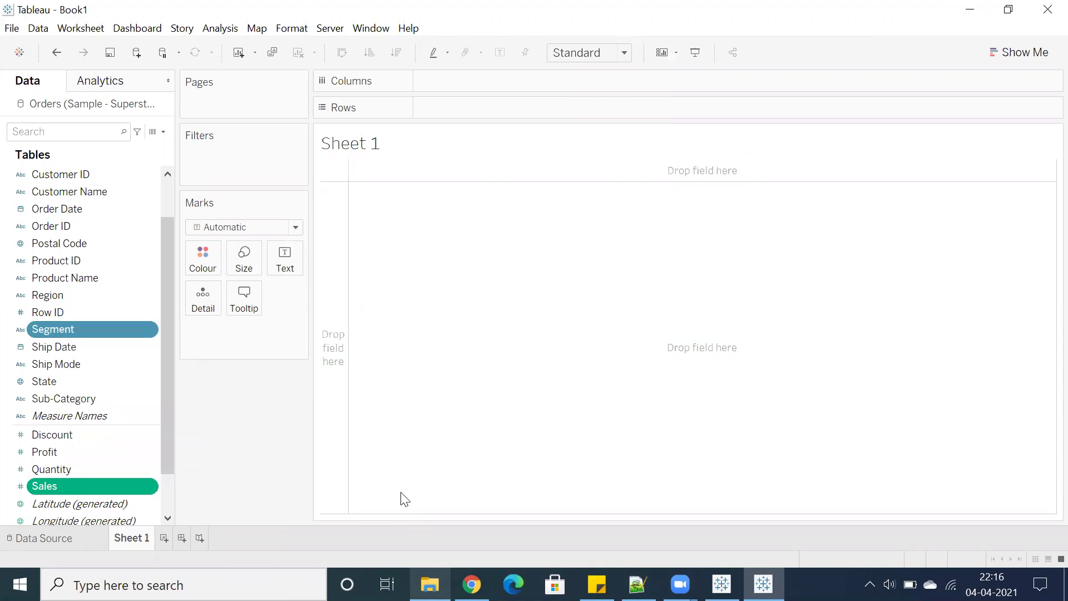
scroll(84, 333, down, 1)
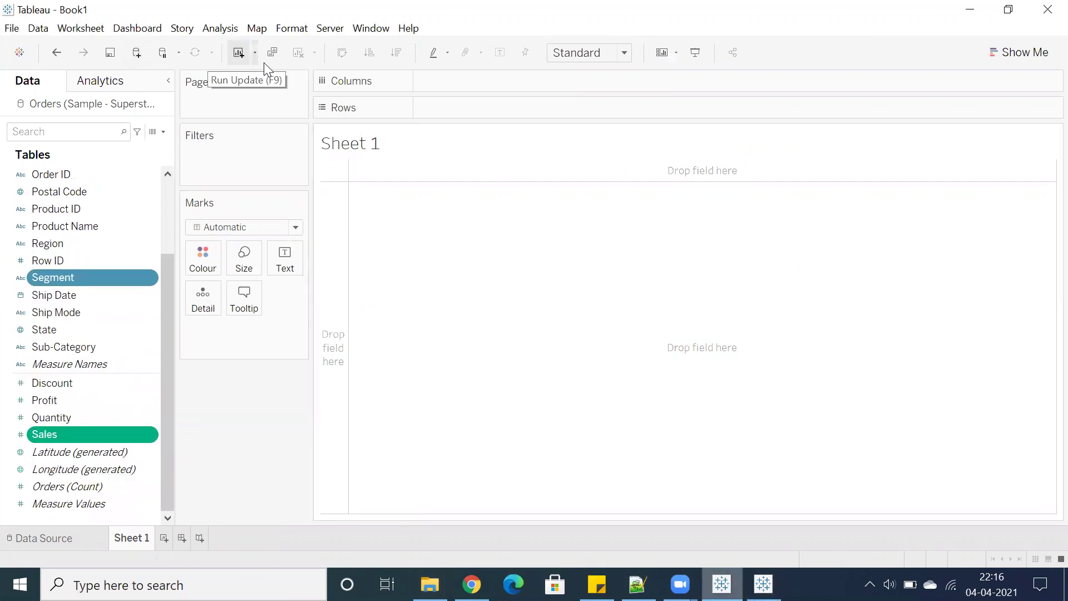
click(407, 29)
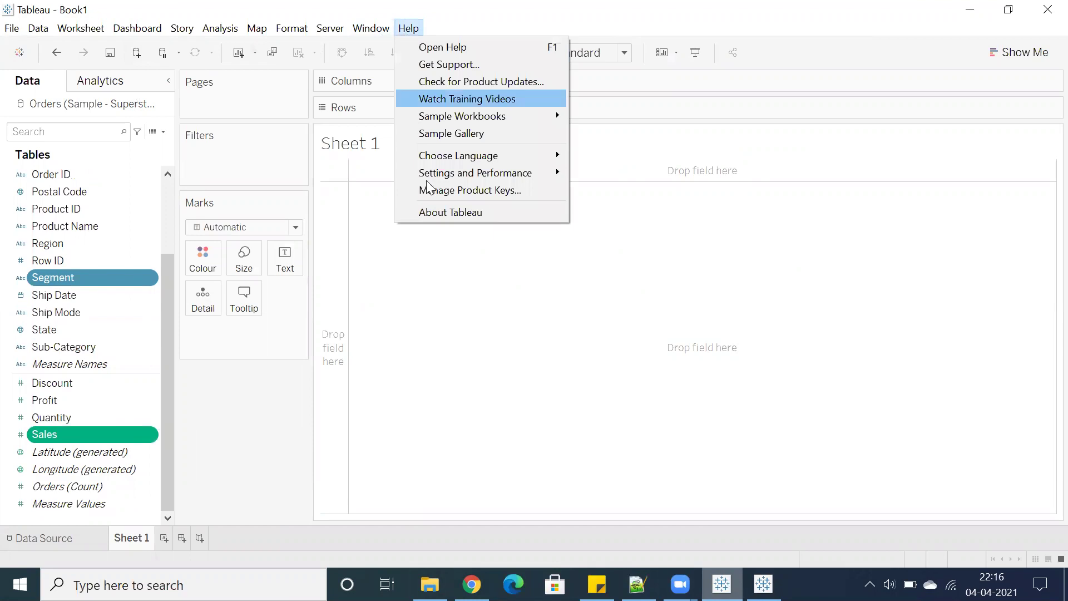
click(430, 213)
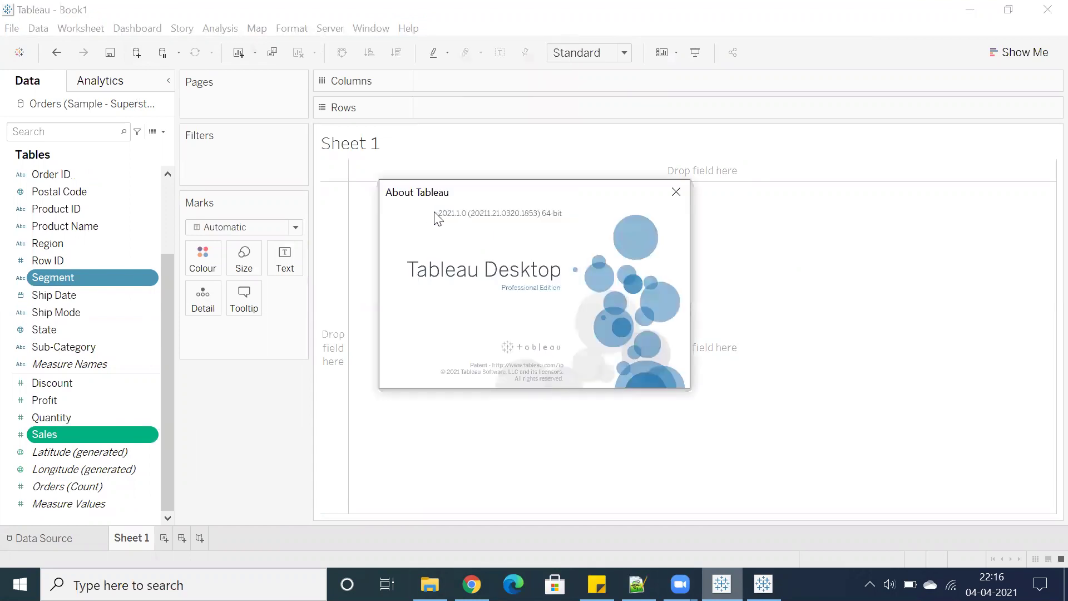
click(436, 217)
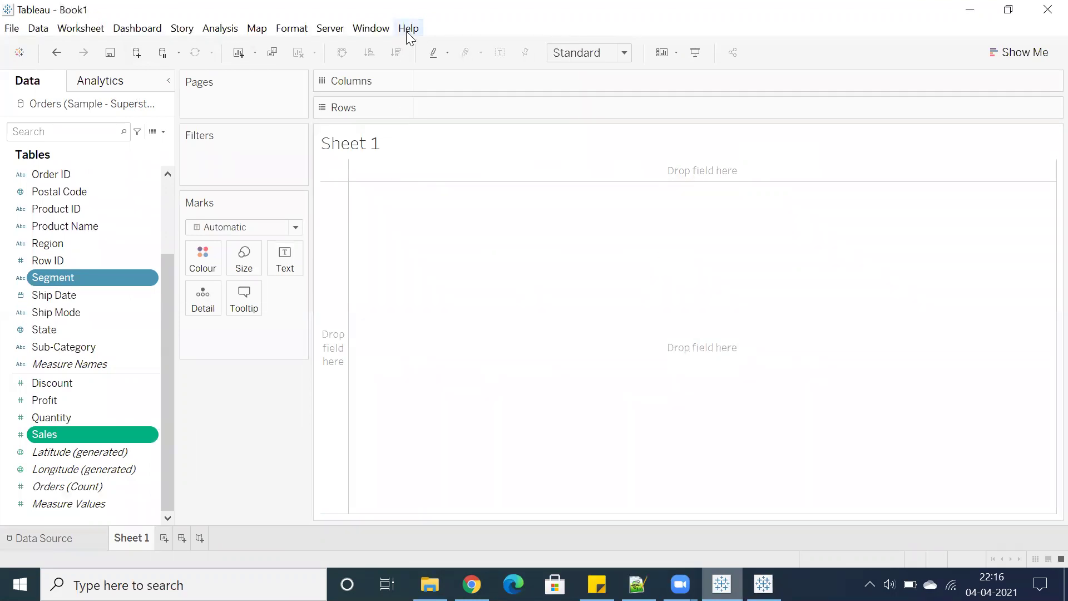
click(408, 28)
click(445, 210)
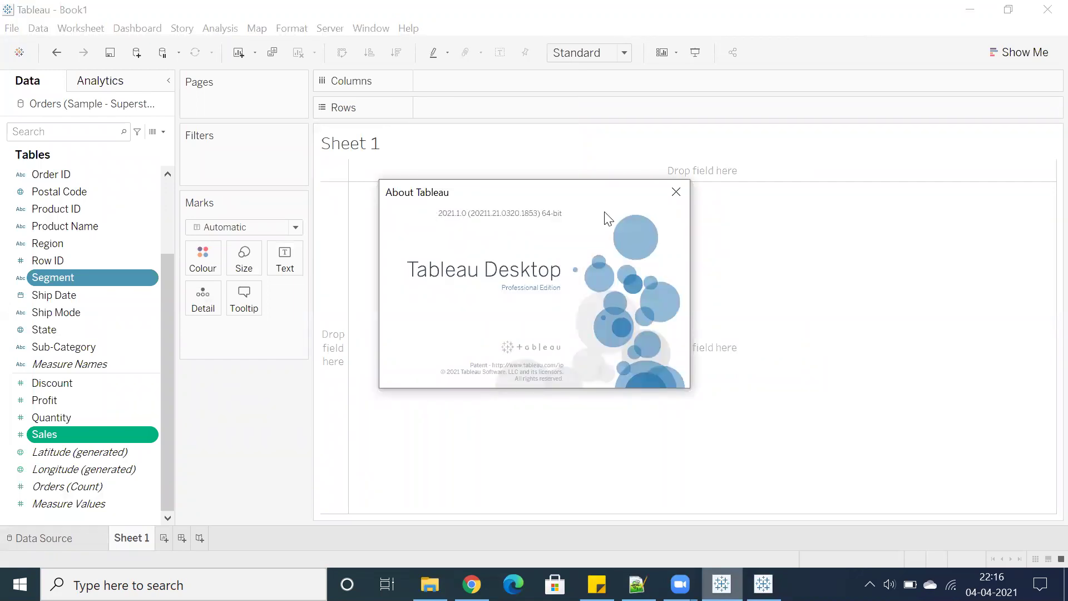
click(675, 191)
Create the Sales (Segment) field { FIXED [Segment]: SUM([Sales]) } from Segment's Create > LOD Calculation
right_click(53, 277)
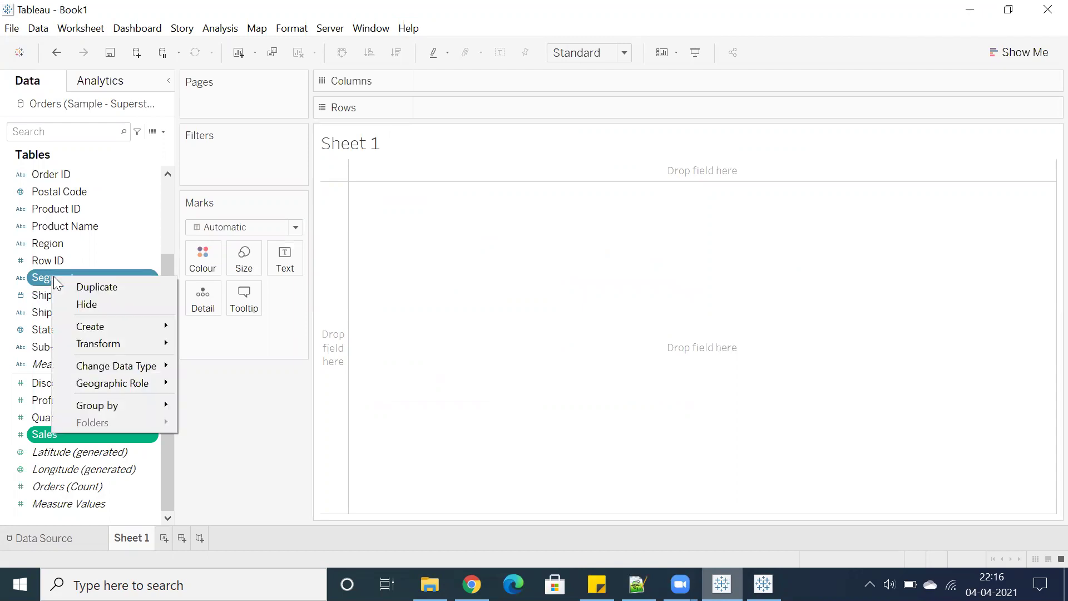
mouse_move(109, 324)
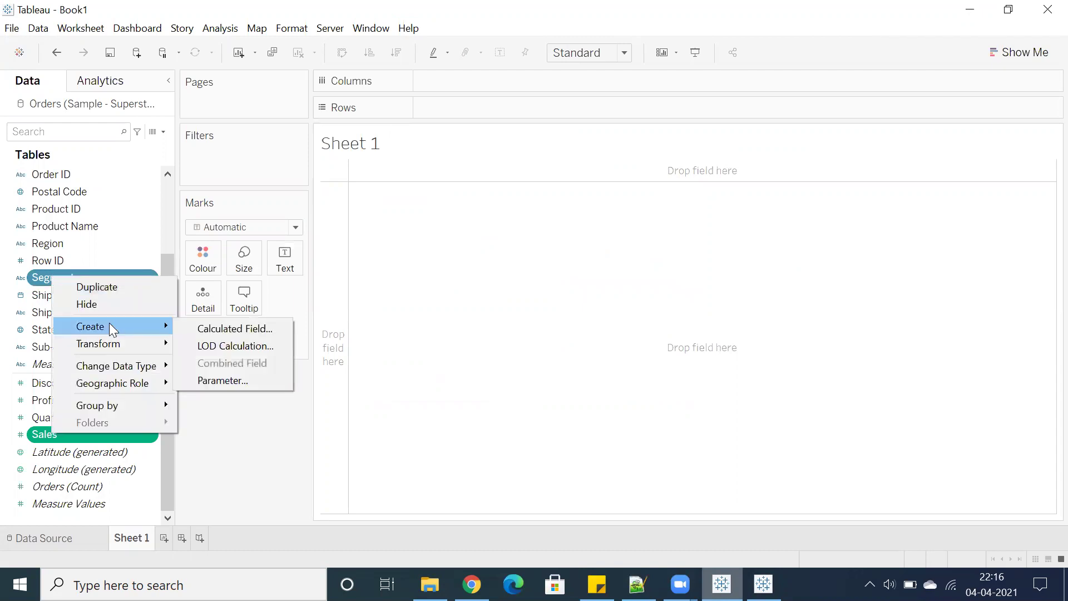
click(211, 345)
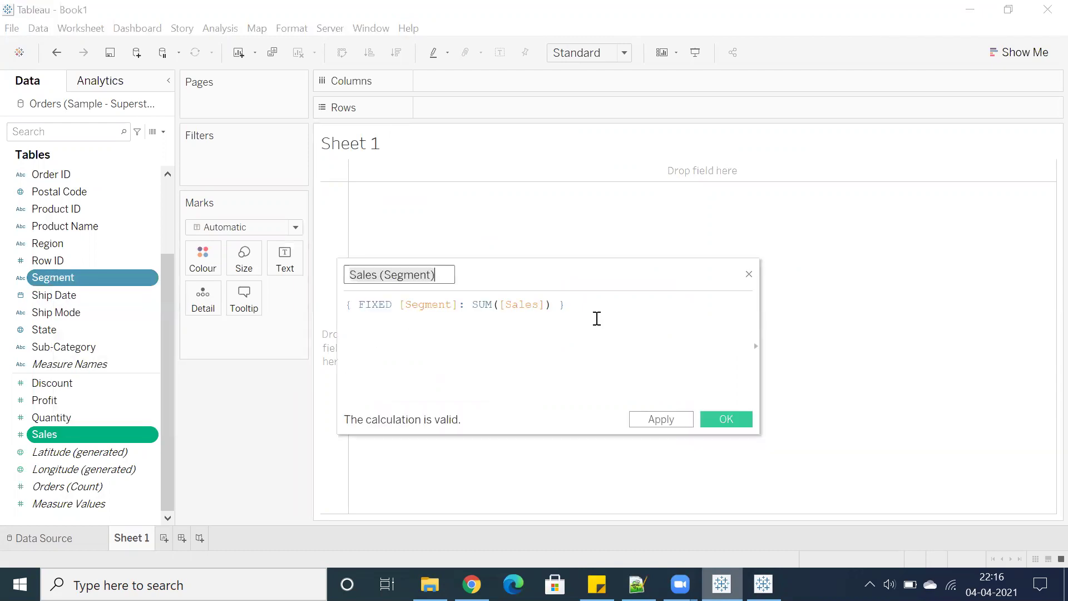
double_click(378, 304)
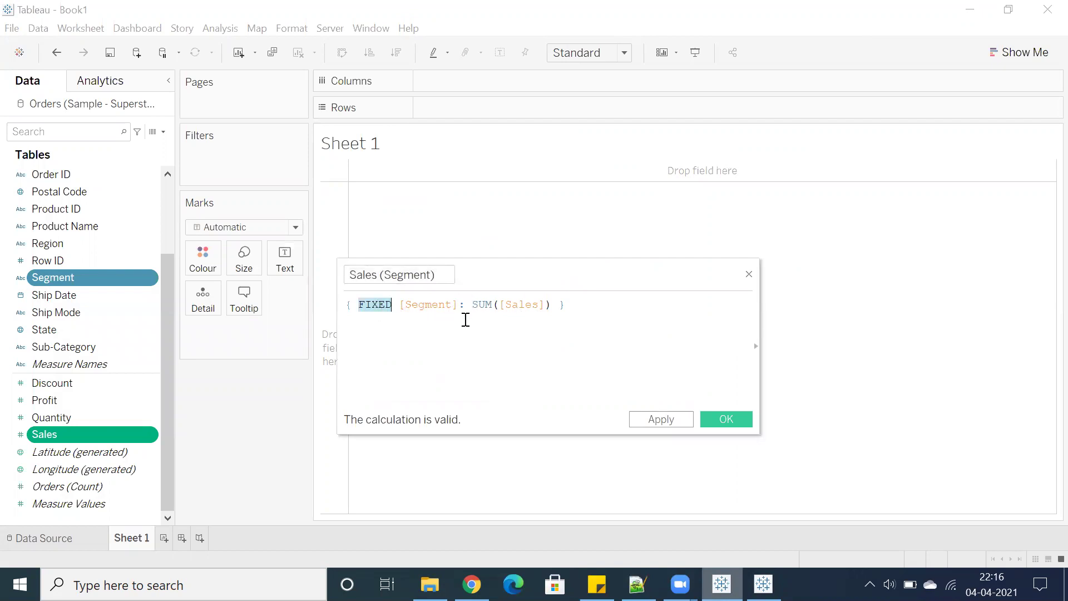
click(725, 419)
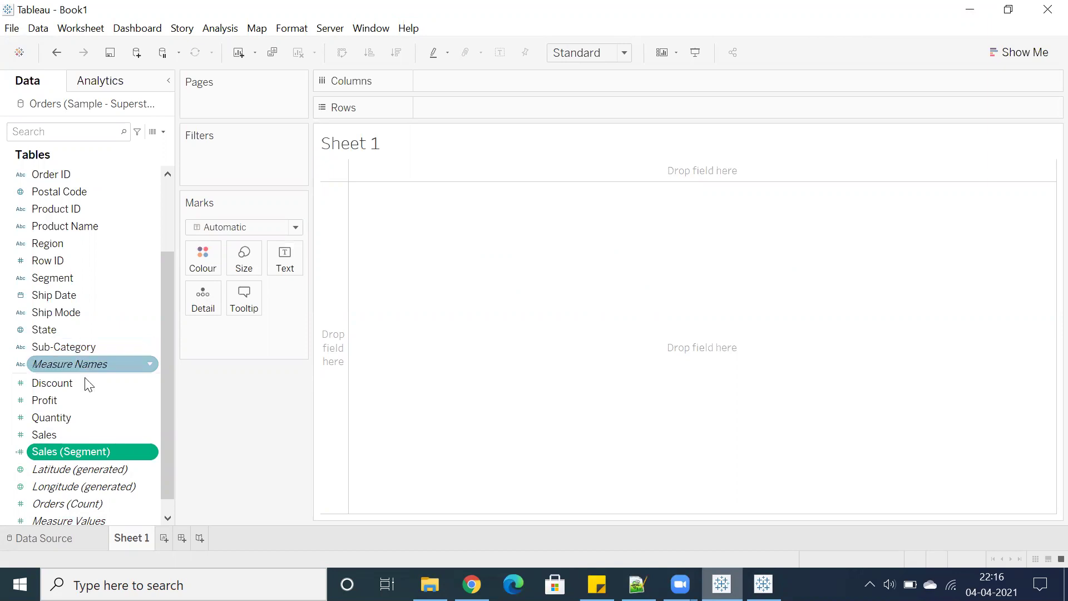
click(50, 437)
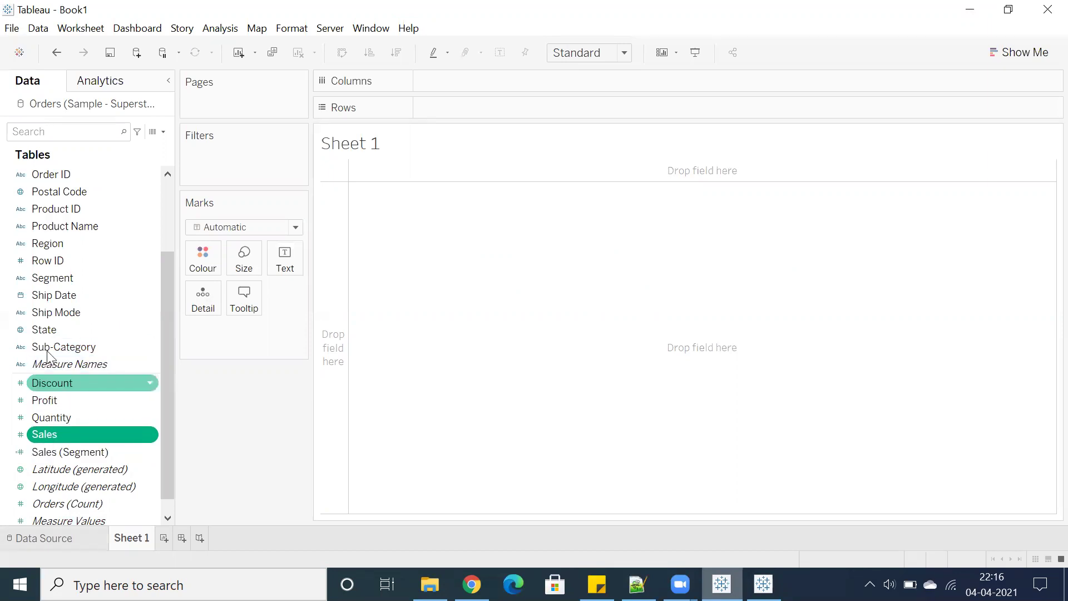
ctrl+click(40, 278)
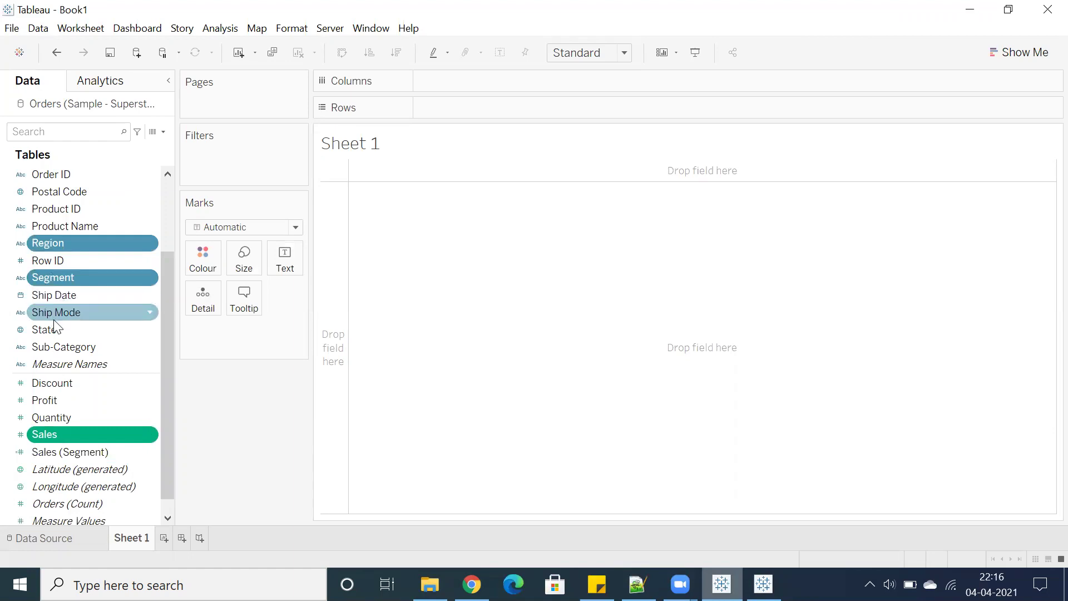
right_click(73, 278)
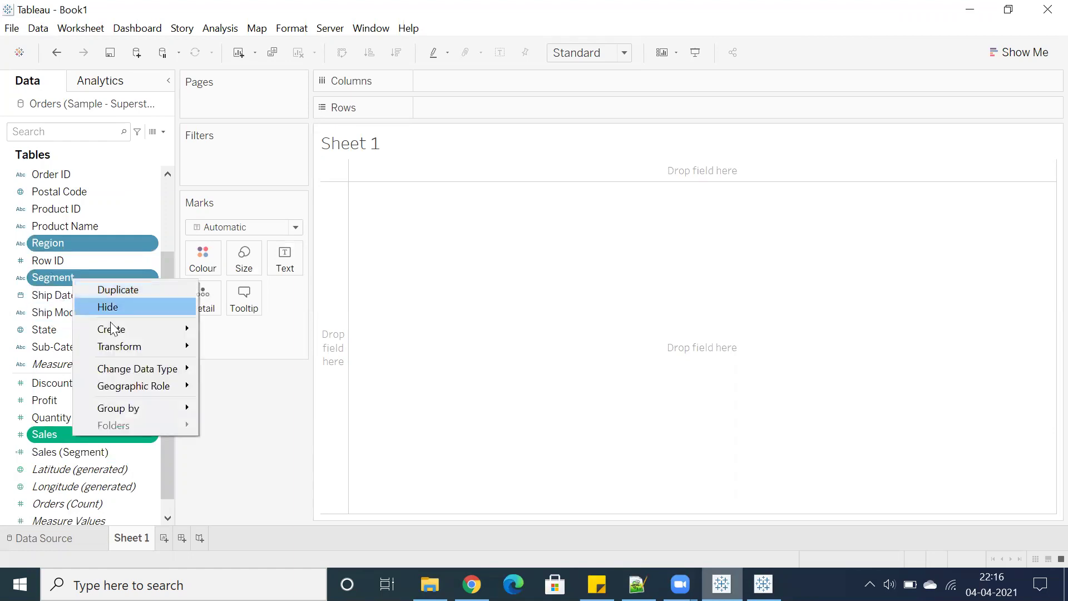
mouse_move(126, 328)
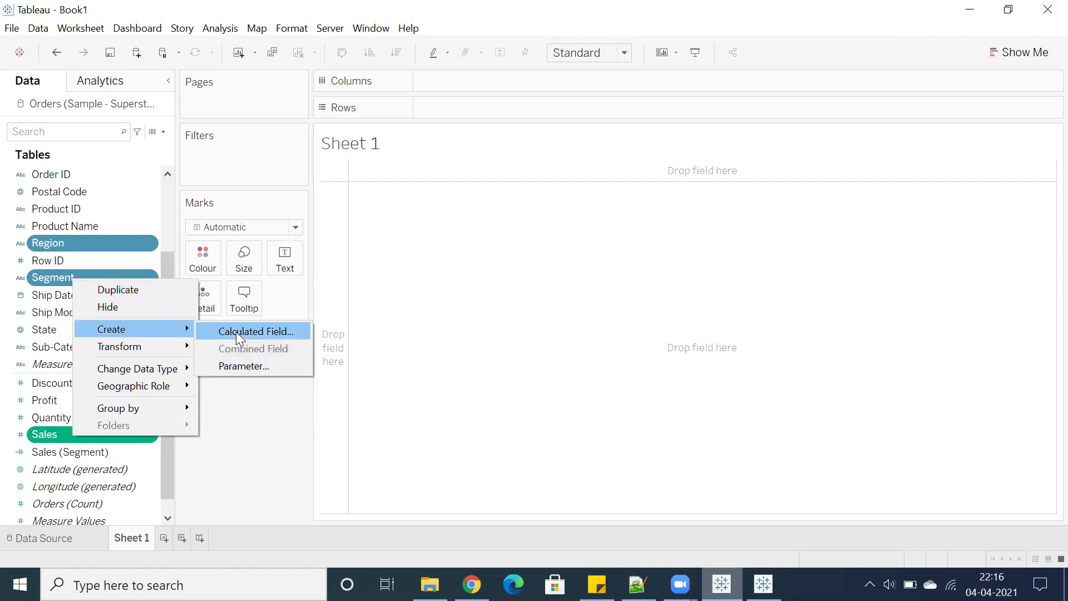
click(262, 419)
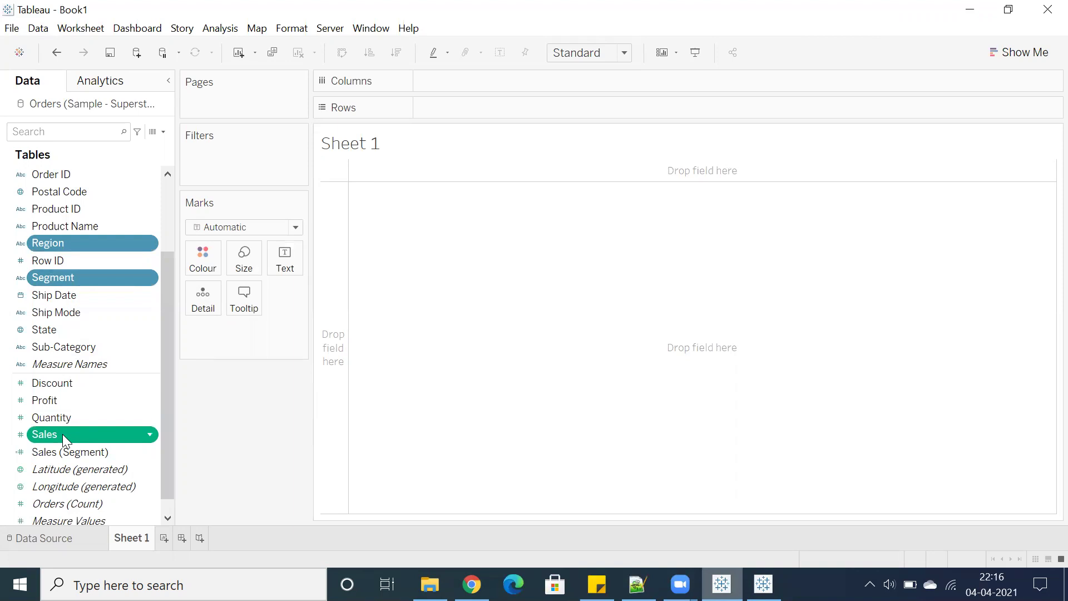
right_click(63, 450)
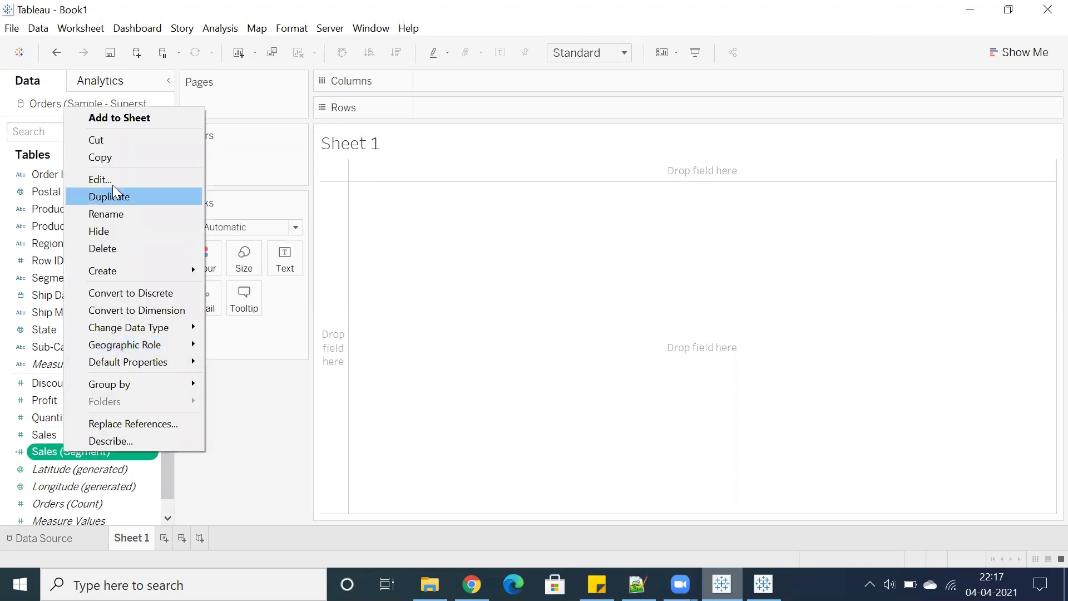
click(111, 180)
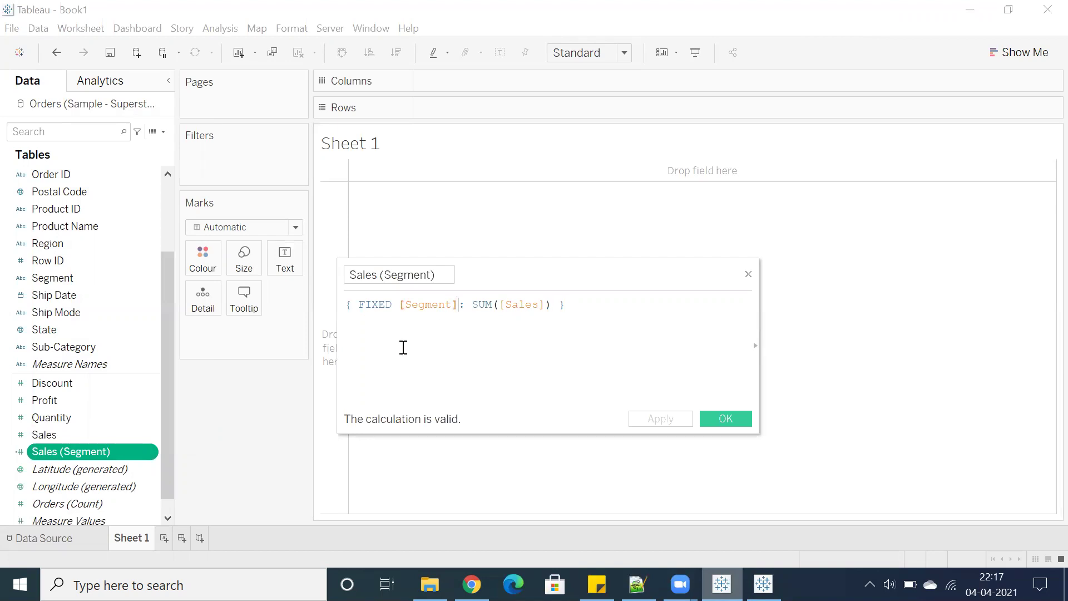
text(,)
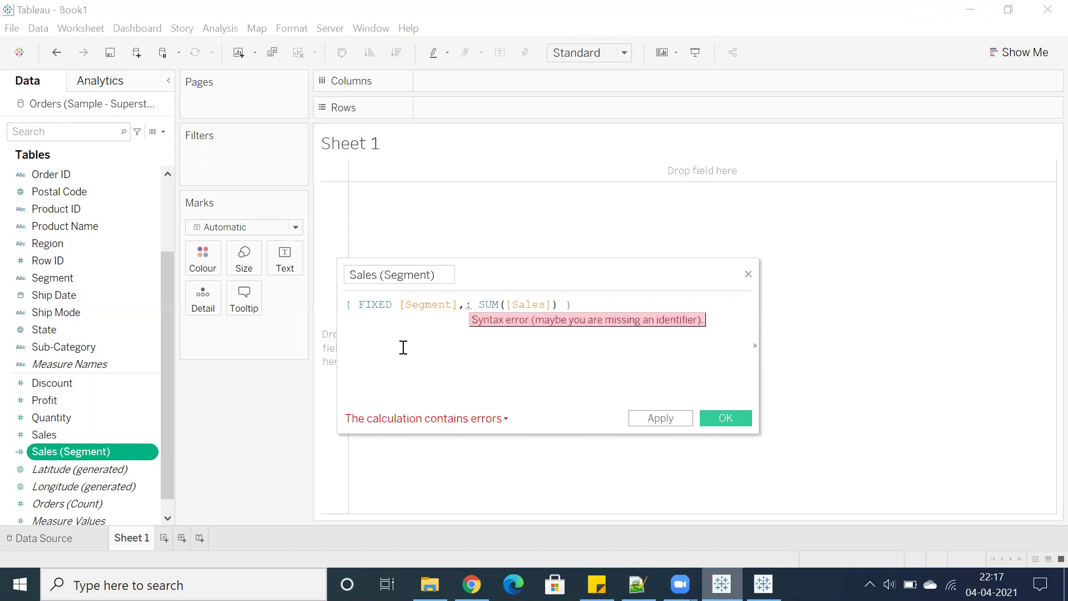
text(sub)
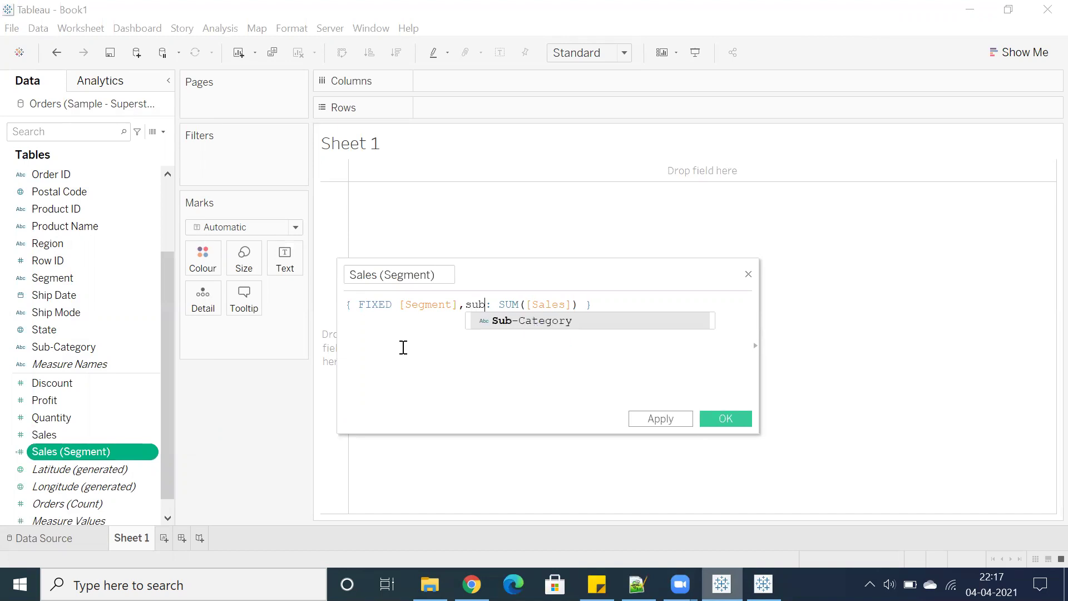
key(Return)
text(, cate)
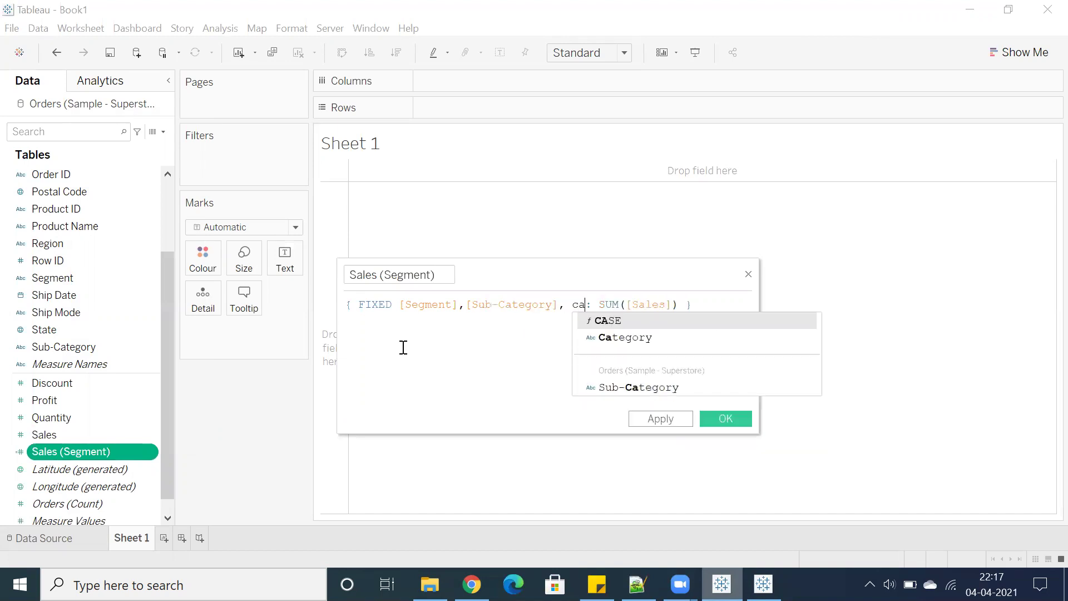
key(Escape)
key(Return)
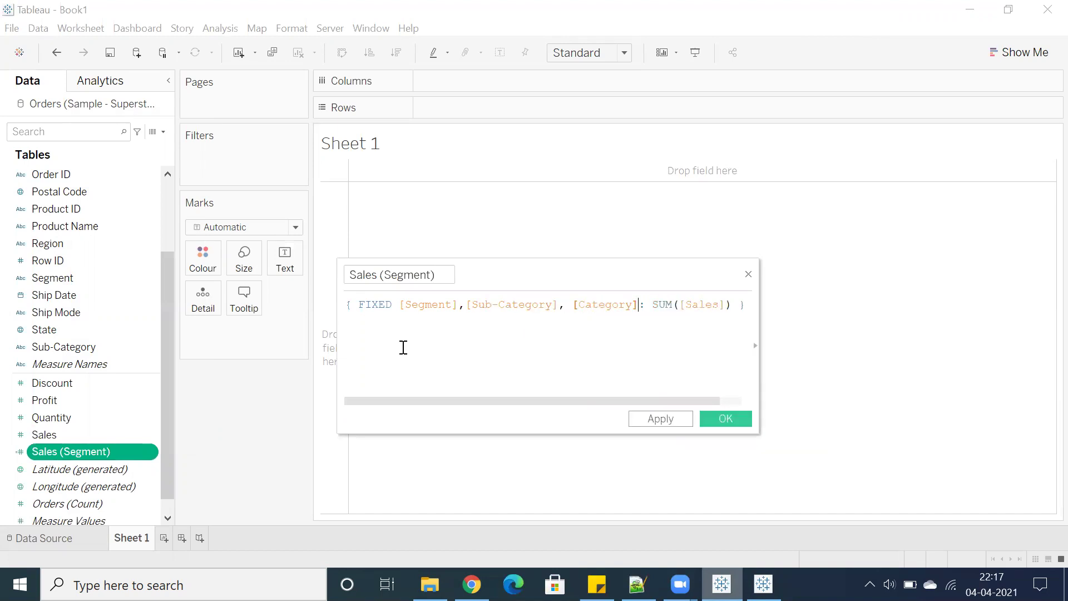
drag(760, 324, 847, 325)
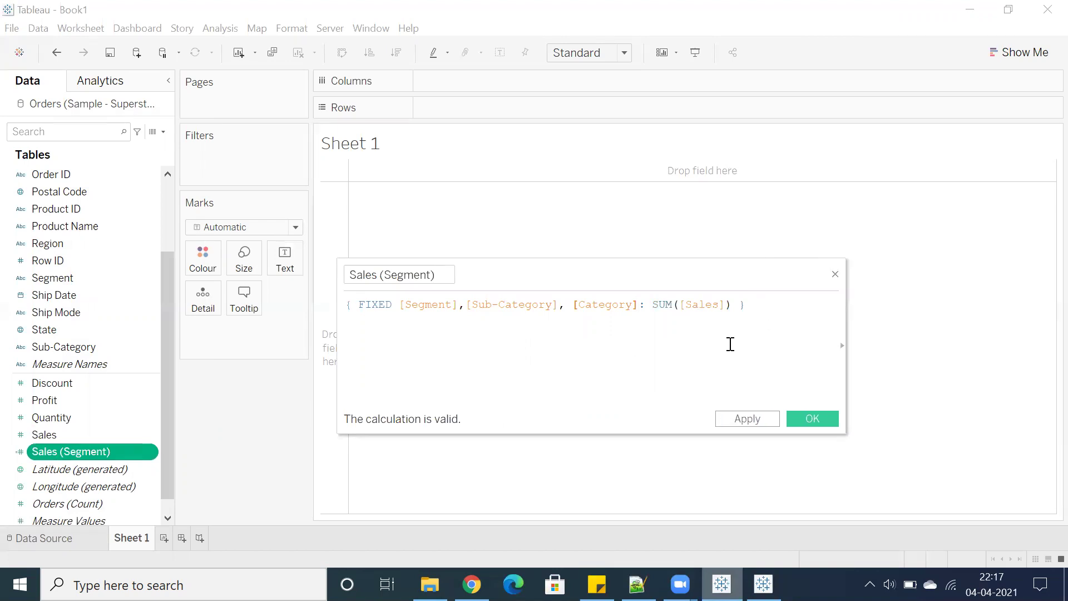
drag(638, 304, 396, 304)
key(BackSpace)
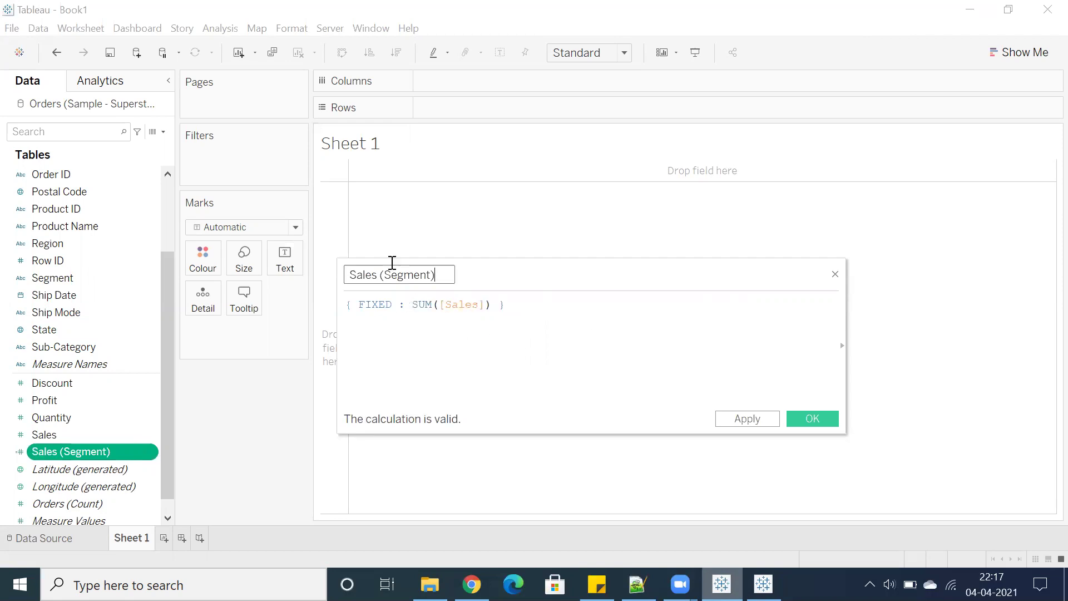
drag(436, 274, 383, 274)
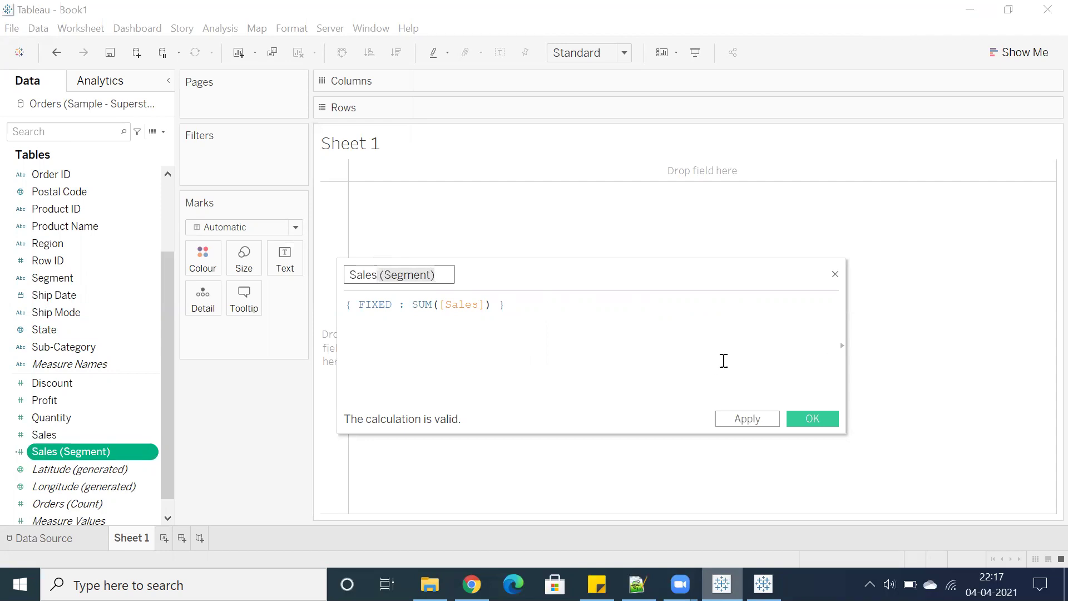
click(834, 275)
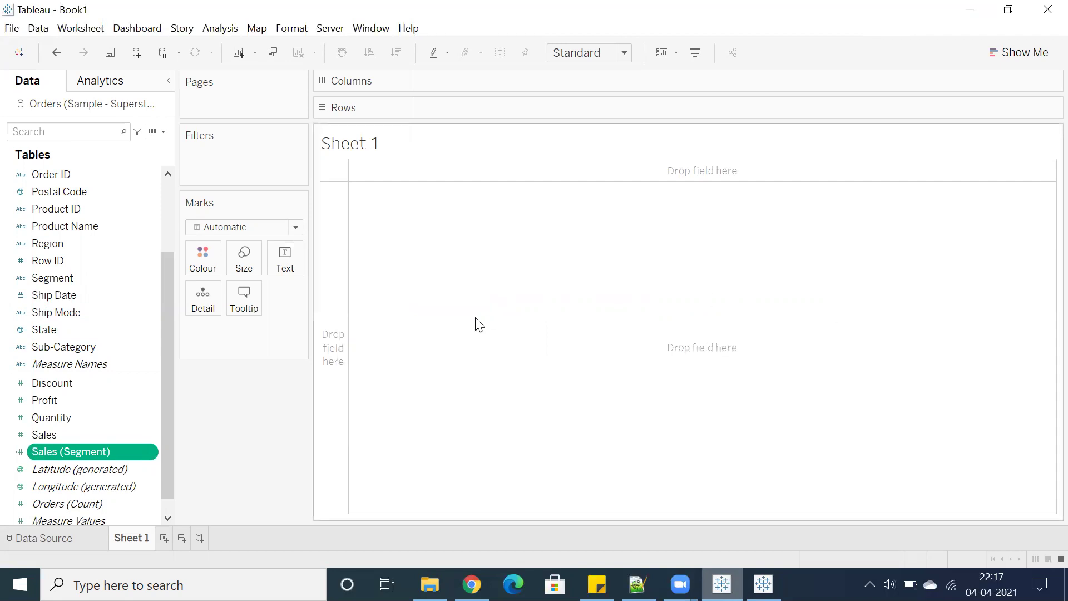
Start an LOD calculation of Sales by Ship Date from the Ship Date field's Create menu
click(57, 436)
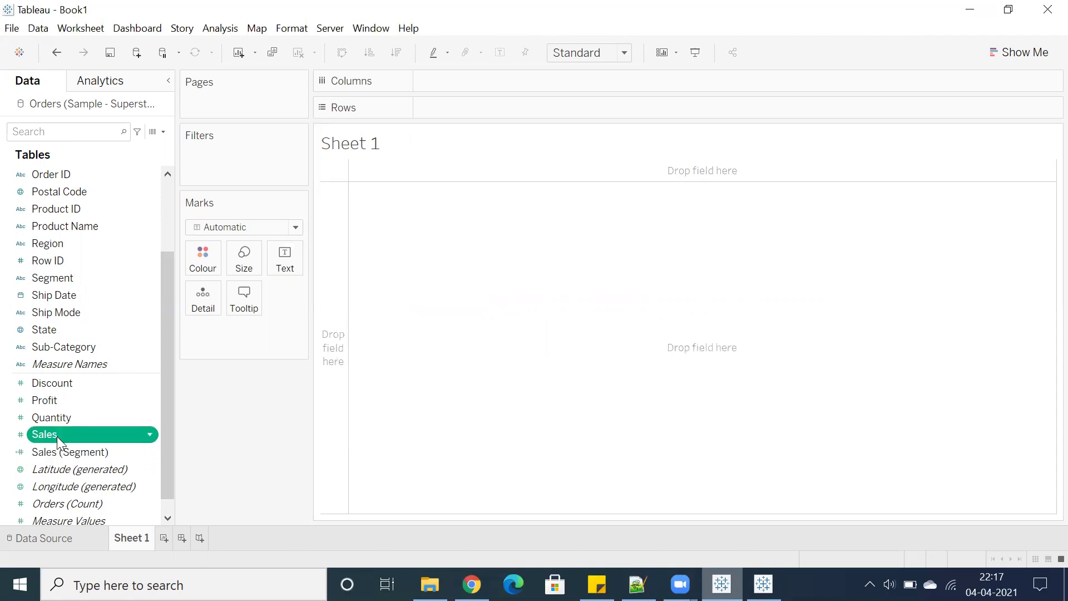
click(58, 295)
right_click(58, 295)
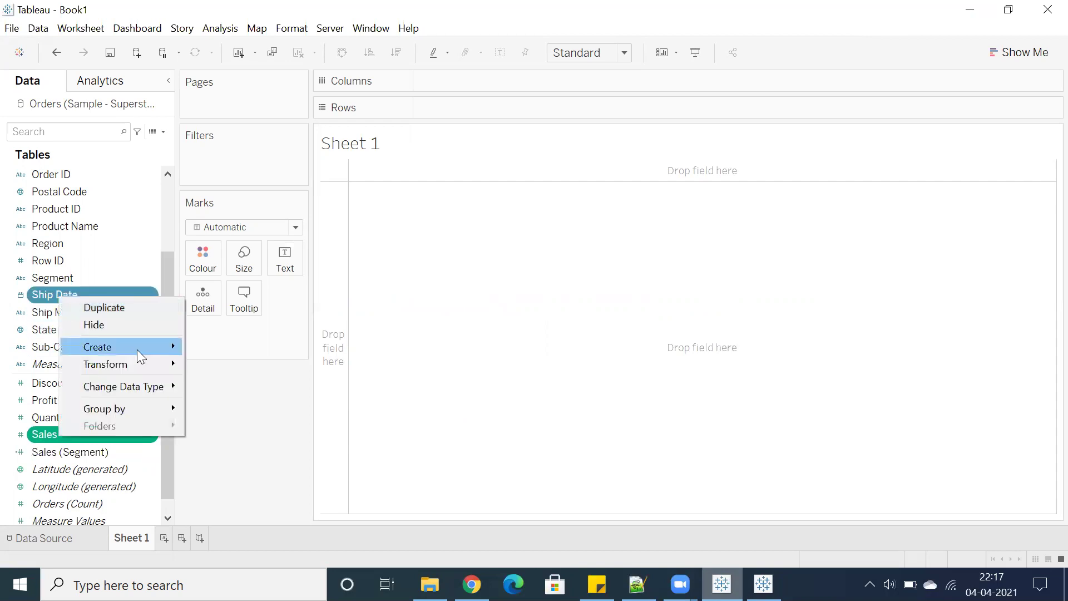
mouse_move(137, 347)
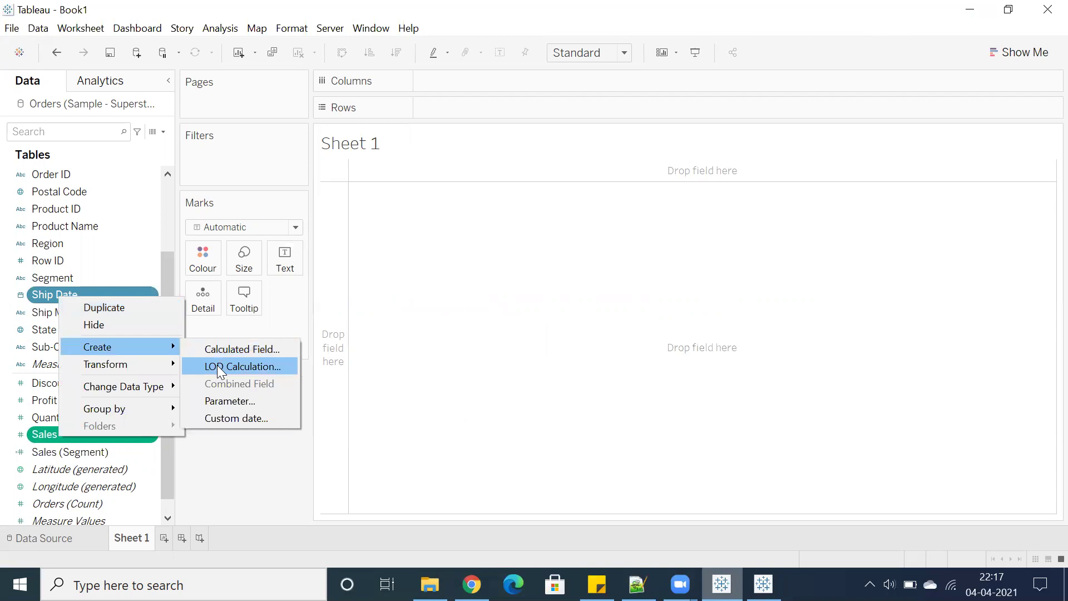
click(217, 365)
Inspect the { FIXED [Ship Date]: SUM([Sales]) } formula, selecting its [Ship Date] dimension and FIXED keyword
double_click(453, 306)
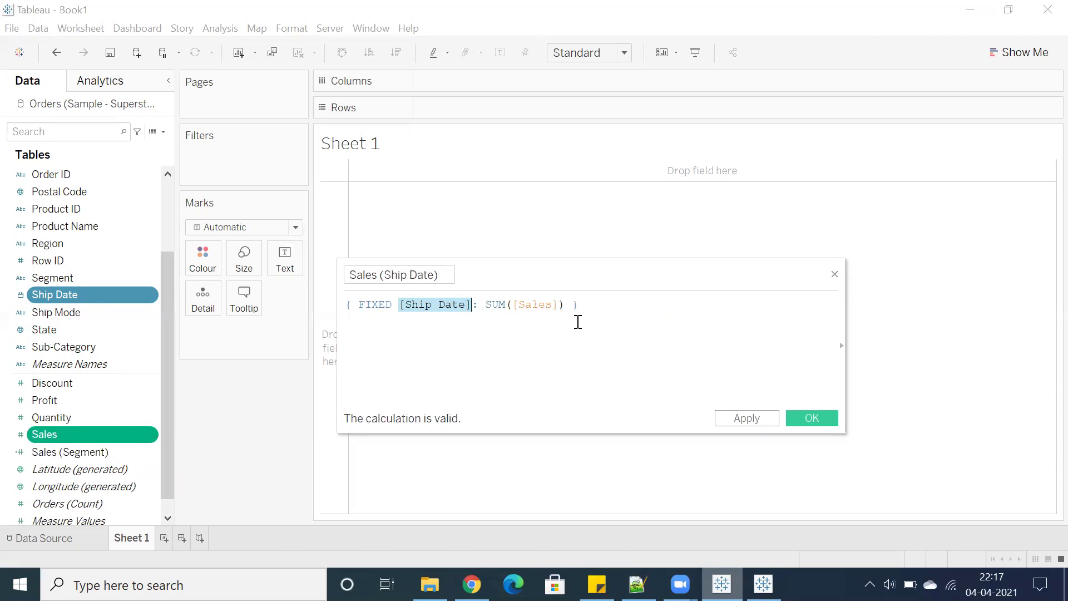
double_click(374, 306)
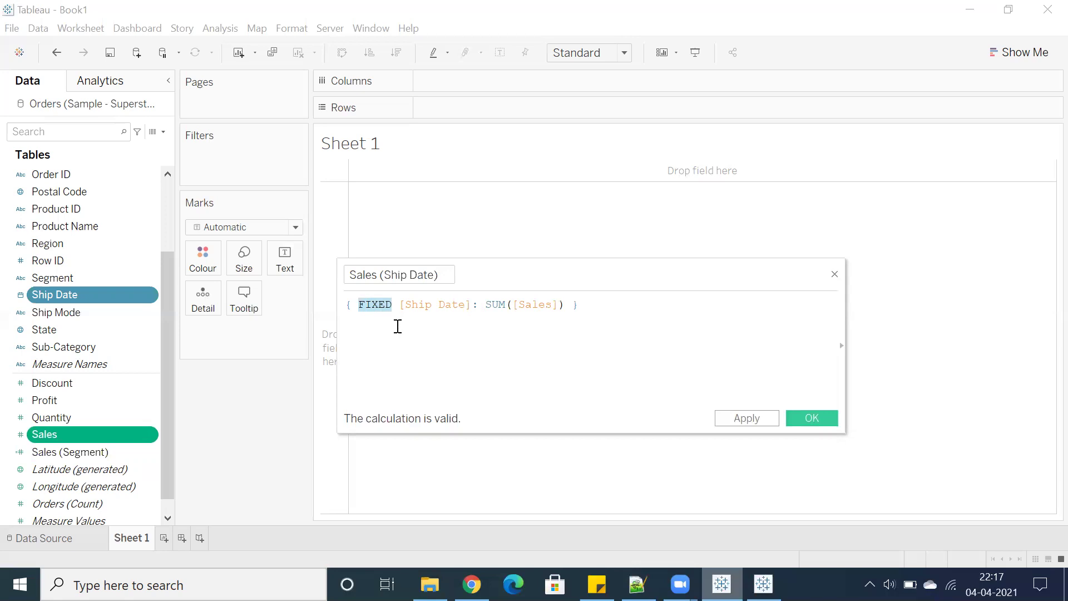
click(385, 327)
triple_click(373, 304)
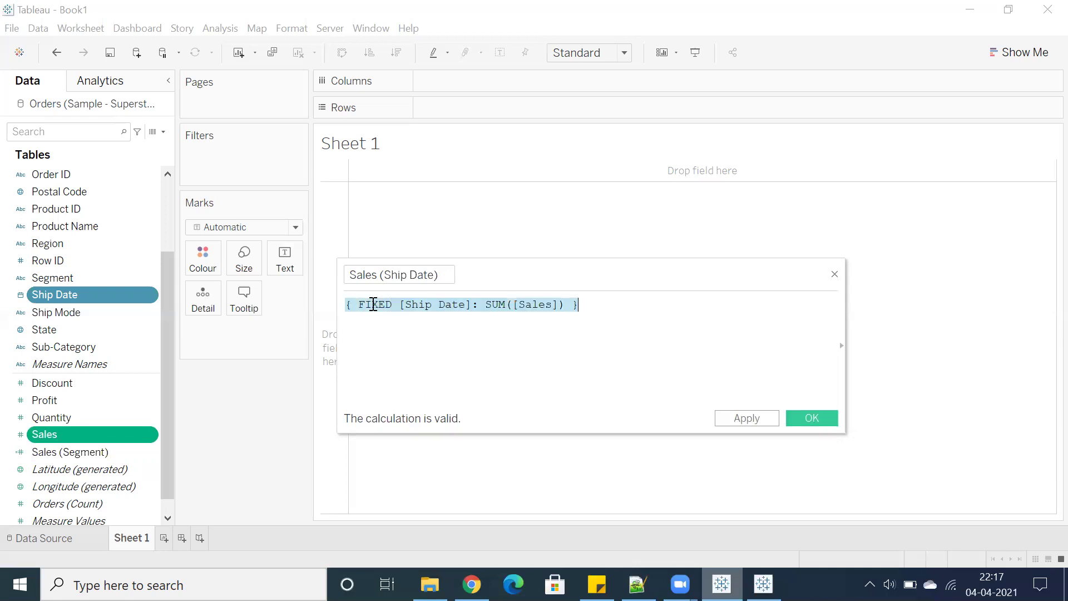
click(374, 304)
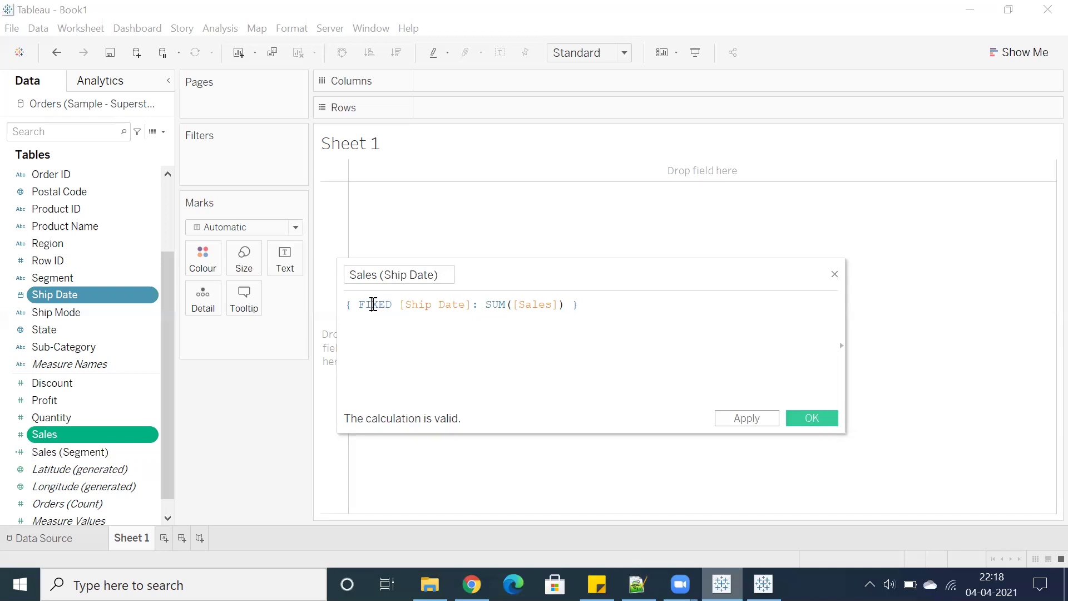
double_click(373, 304)
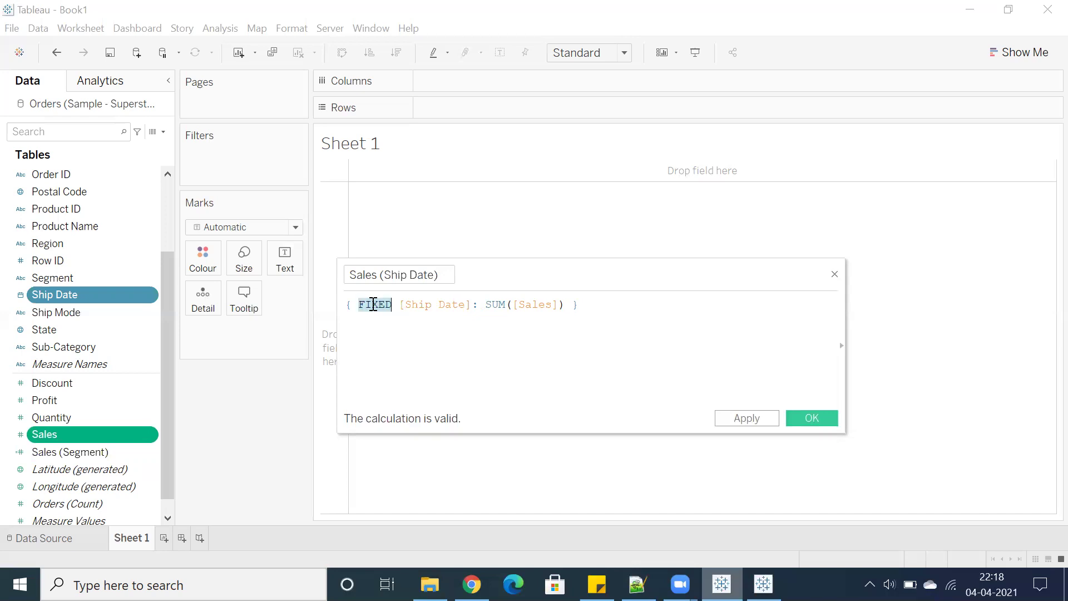